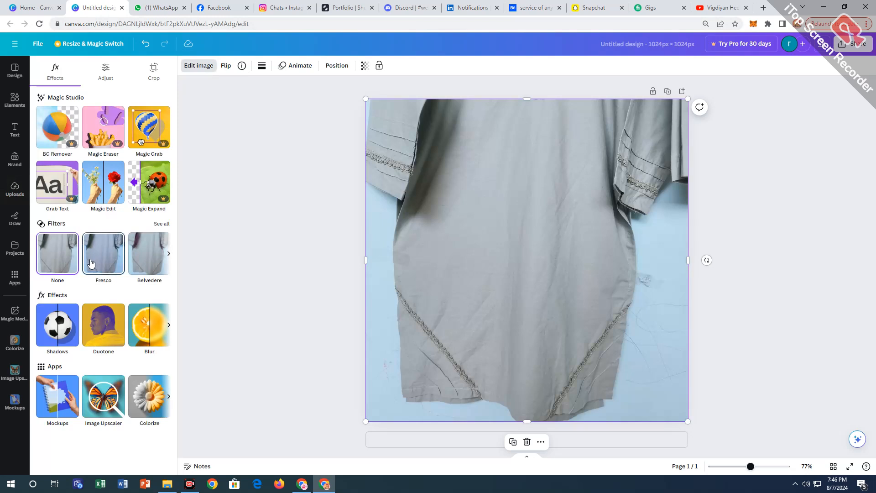
Upscale the kurti photo by 2x with Image Upscaler and replace the design's image with the enhanced version.
click(14, 372)
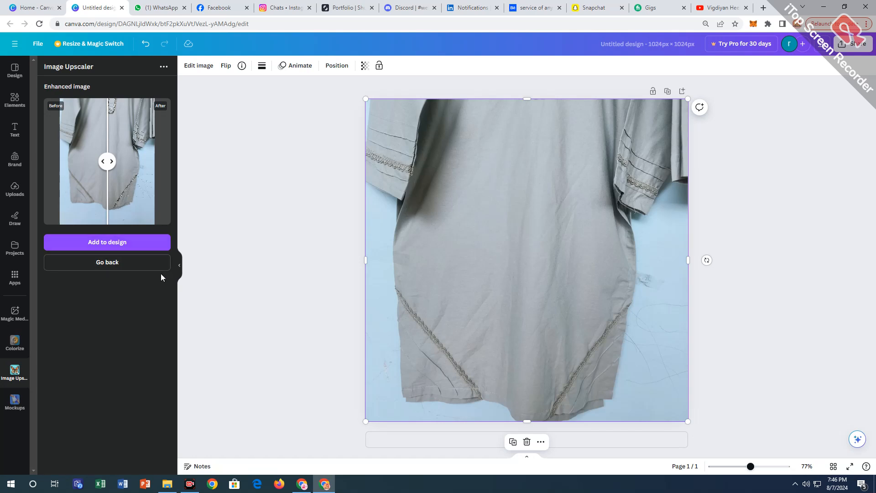
click(133, 263)
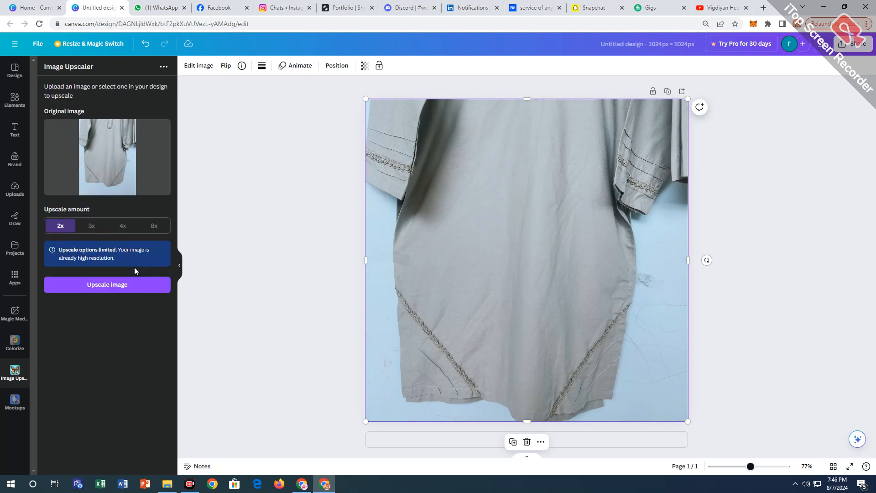
click(113, 286)
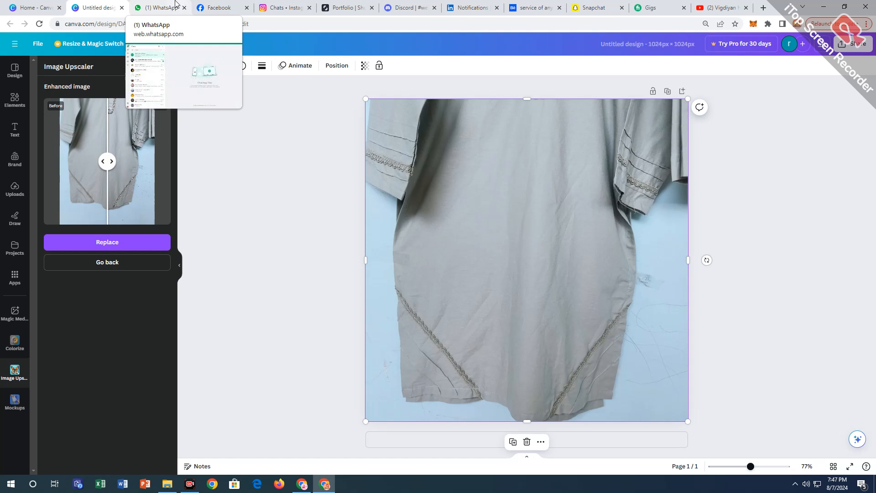
click(146, 243)
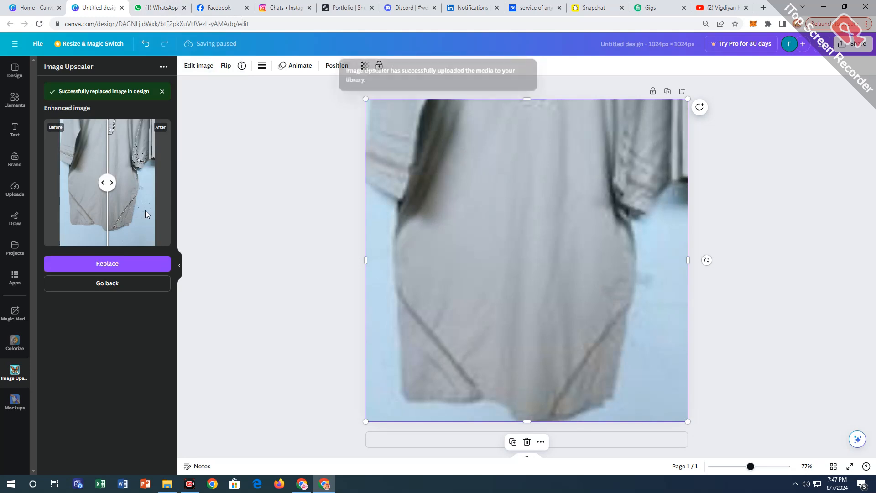
Adjust the upscaled photo's white balance to temperature 4 and tint -17, and set its brightness to 4.
click(198, 67)
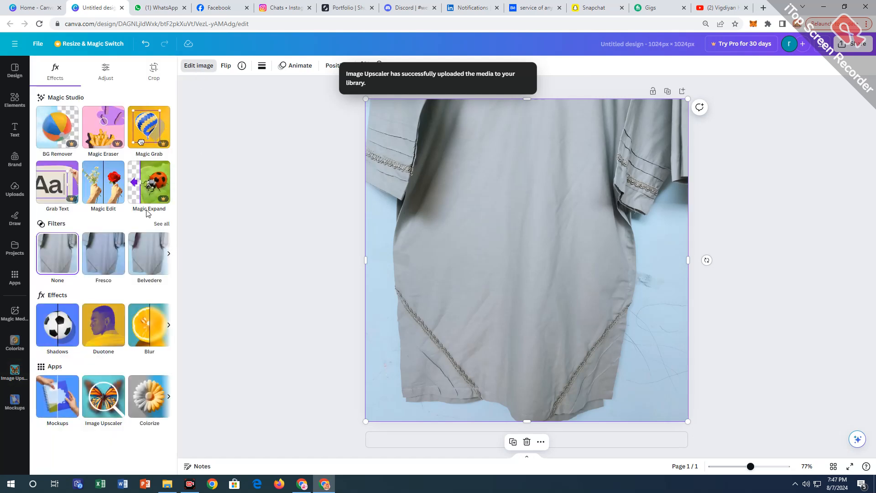
click(112, 84)
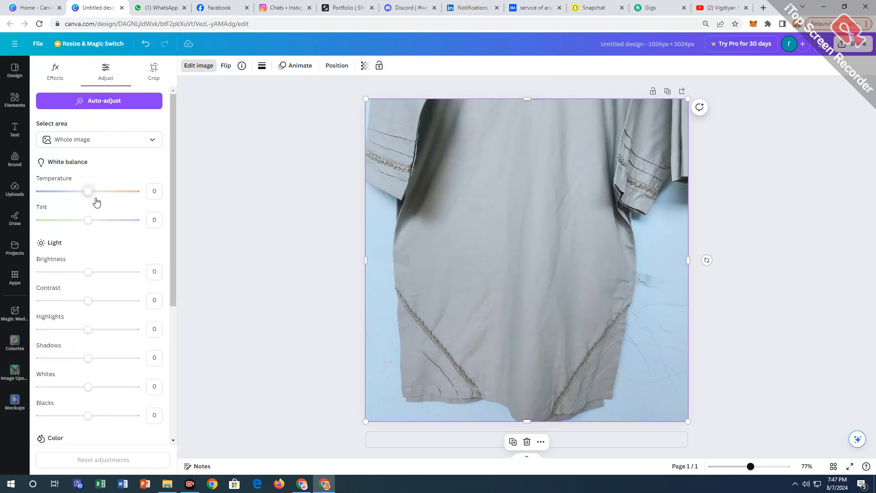
drag(89, 191, 91, 193)
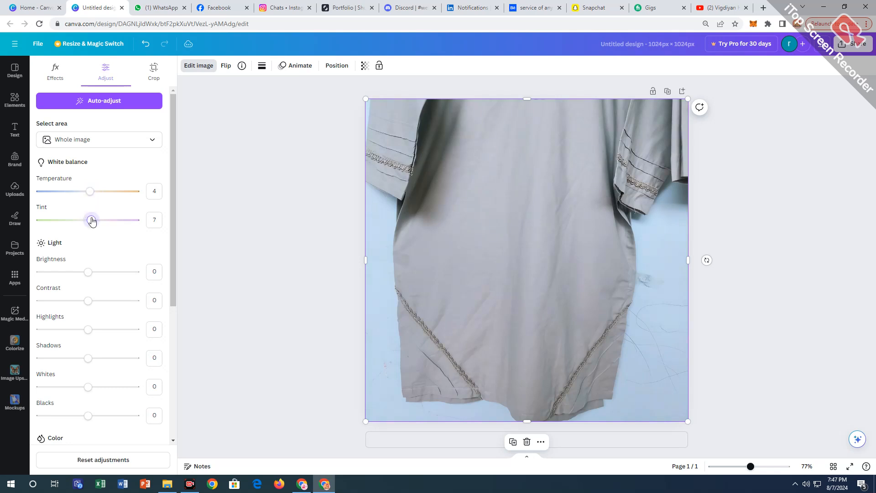
drag(88, 221, 82, 220)
scroll(82, 221, down, 2)
drag(88, 180, 90, 181)
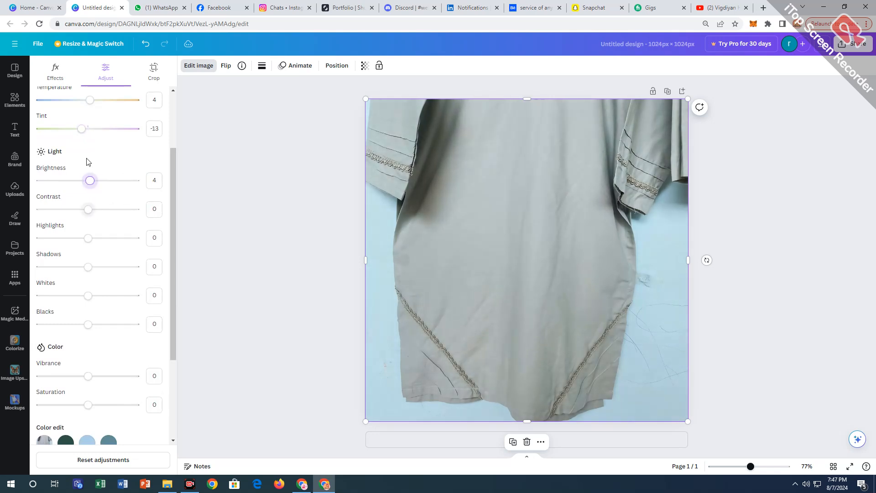
drag(83, 137, 81, 137)
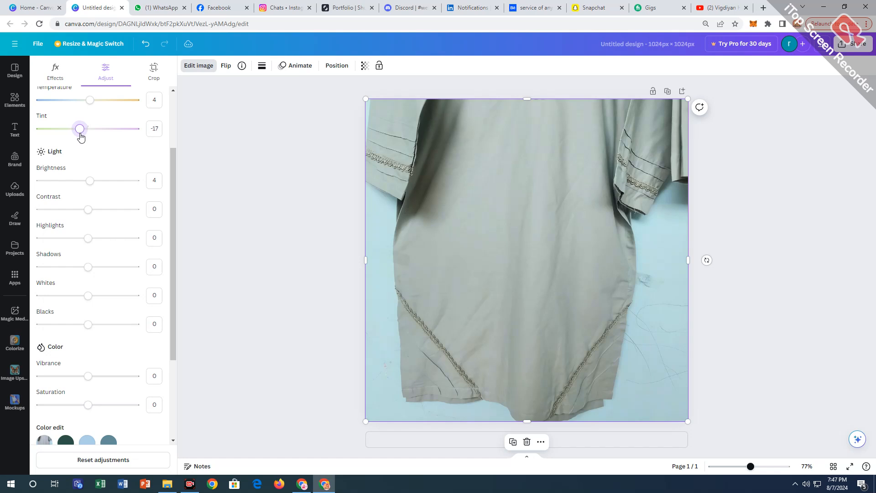
Set the photo's contrast to 16, shadows to 15 and blacks to 28.
drag(88, 207, 88, 266)
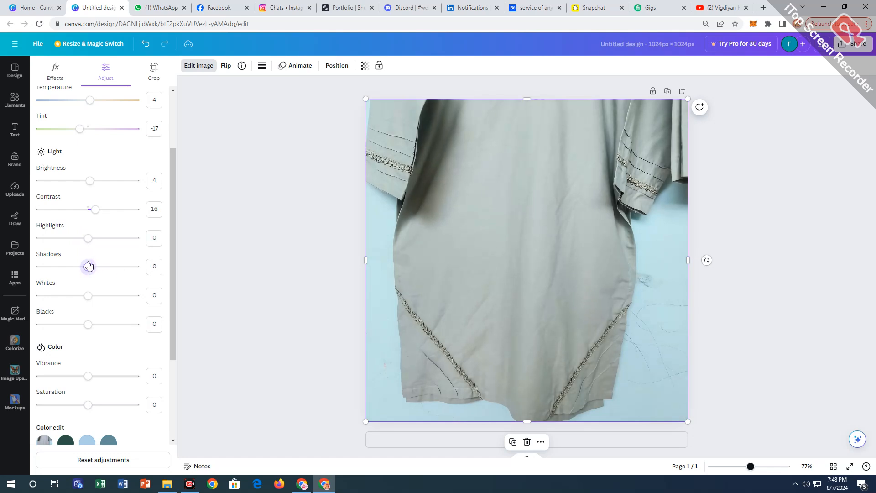
scroll(88, 271, down, 1)
drag(88, 221, 95, 222)
drag(88, 254, 101, 283)
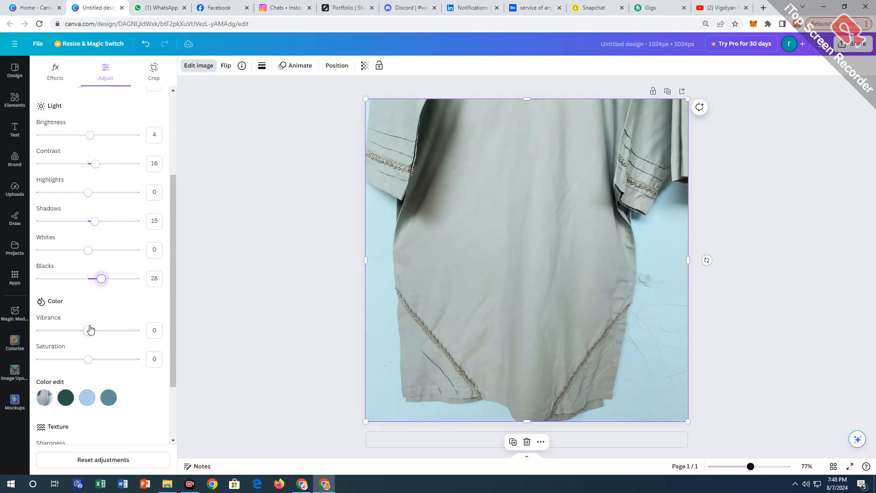
Set the photo's vibrance to 6 and saturation to 16.
mouse_move(90, 330)
mouse_down()
mouse_move(102, 331)
mouse_move(91, 333)
mouse_move(96, 319)
mouse_move(108, 321)
mouse_move(95, 321)
mouse_up()
scroll(88, 353, down, 1)
scroll(95, 315, down, 1)
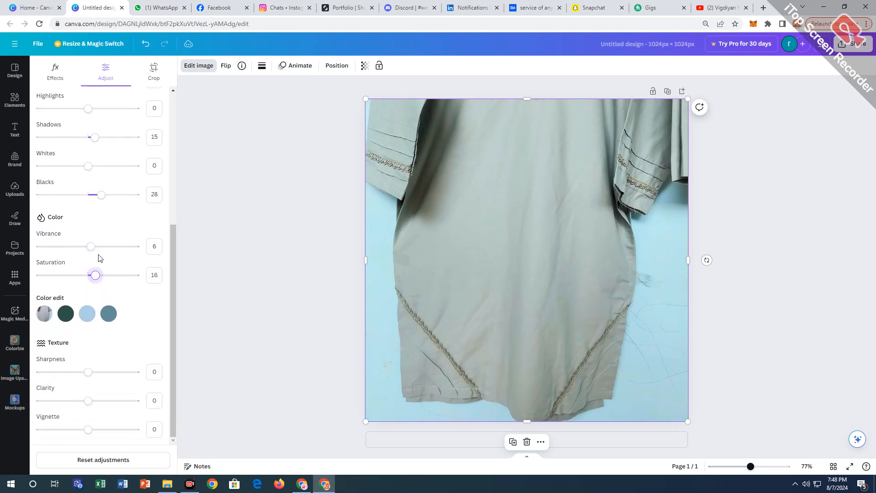
Set the photo's texture adjustments to sharpness 13, clarity 10 and vignette -45.
drag(88, 371, 94, 372)
drag(89, 401, 93, 401)
drag(88, 429, 66, 429)
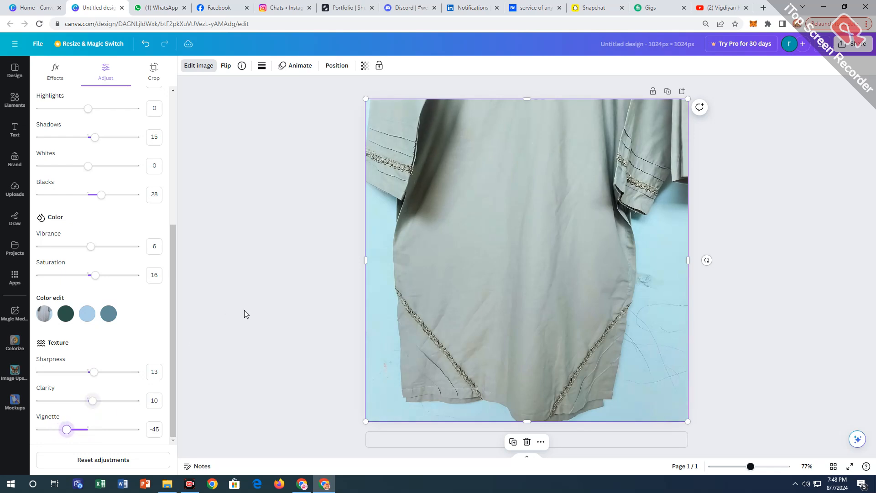
Upscale the colour-adjusted photo with Image Upscaler and replace the design's image with the result.
click(244, 310)
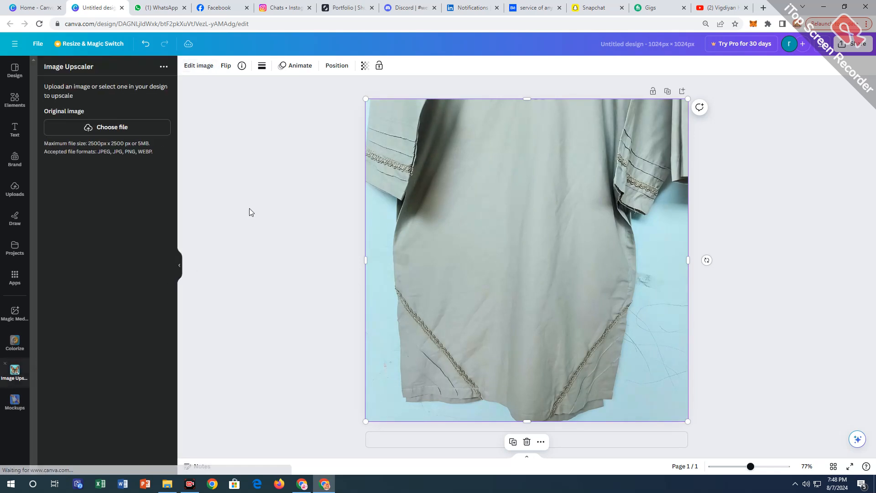
click(111, 284)
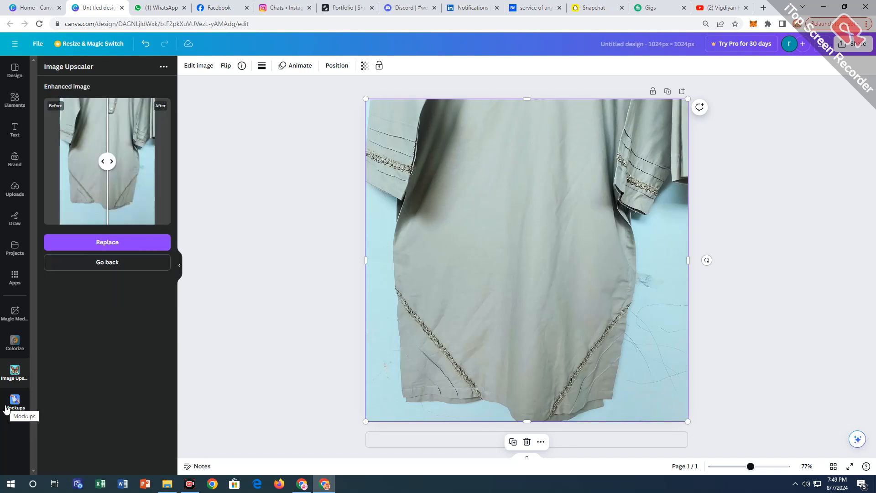
click(137, 243)
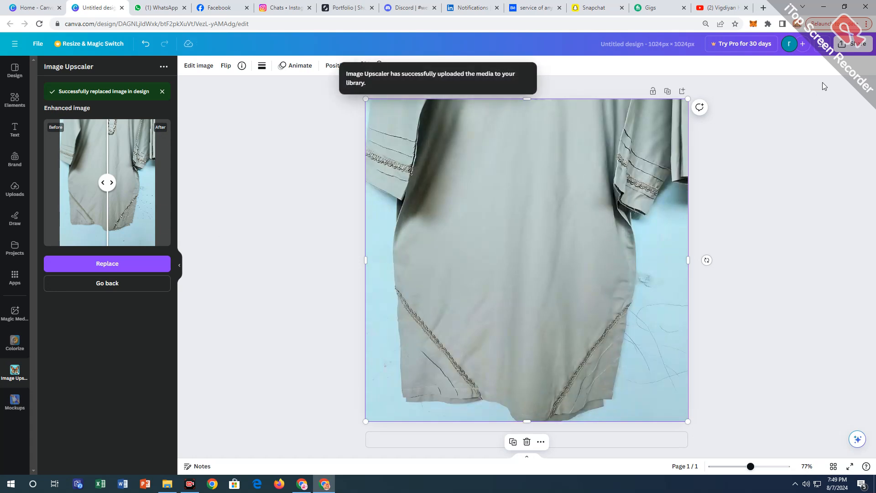
Download the finished design as a PNG at 1,024 × 1,024 px.
click(852, 44)
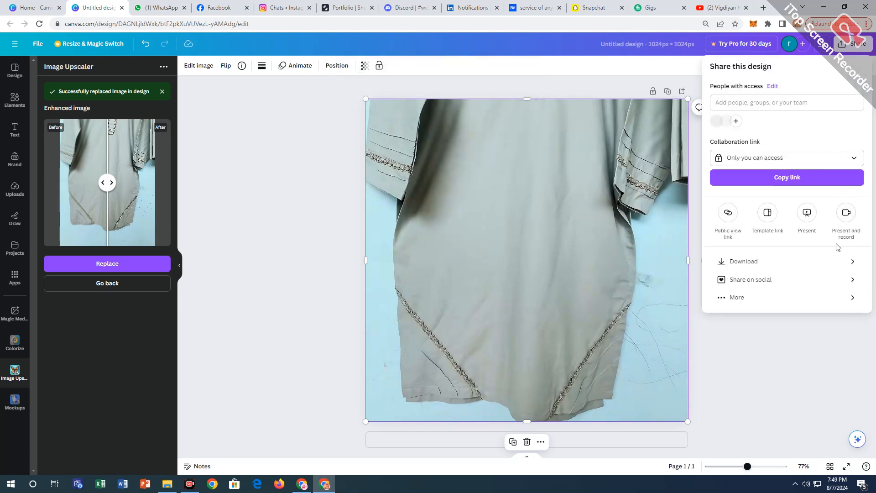
click(819, 259)
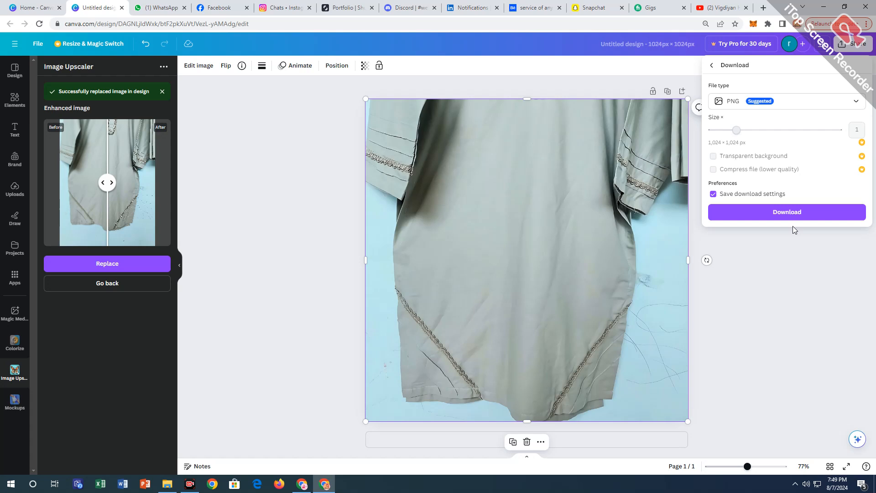
click(794, 213)
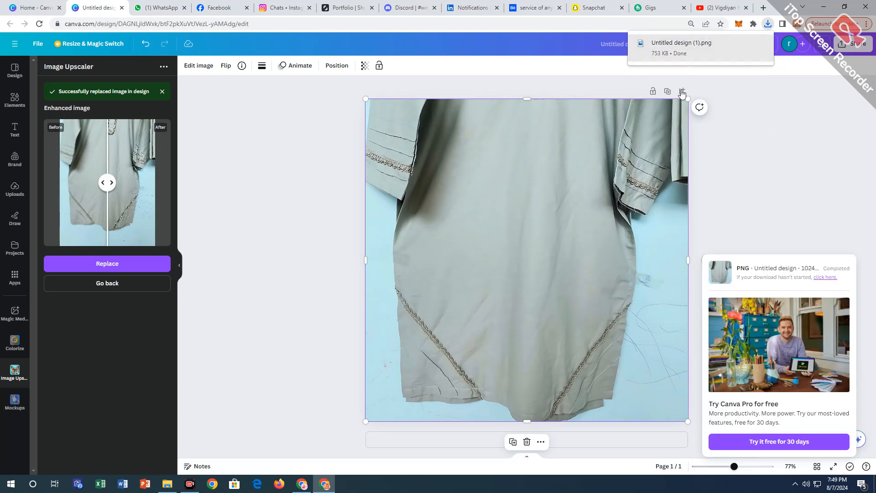
Open the downloaded Untitled design (1).png in Photos, copy it and paste it into the GRAY KURTI folder in File Explorer.
click(689, 49)
right_click(467, 227)
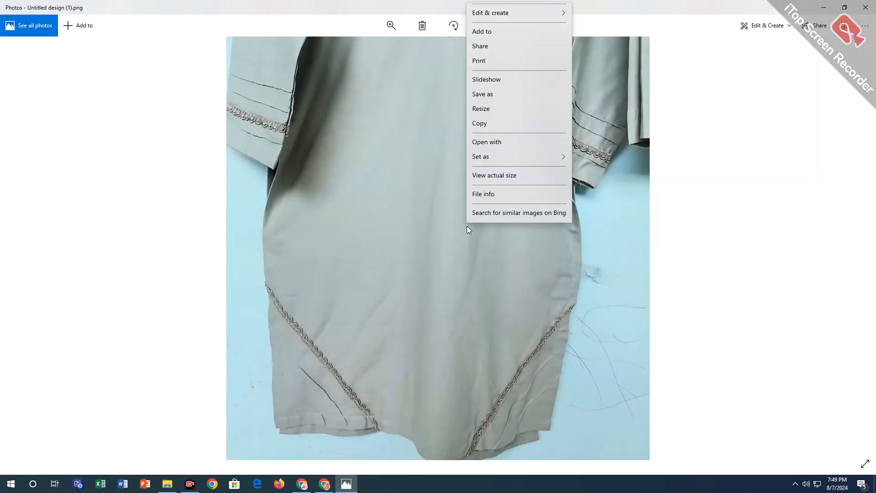
click(490, 155)
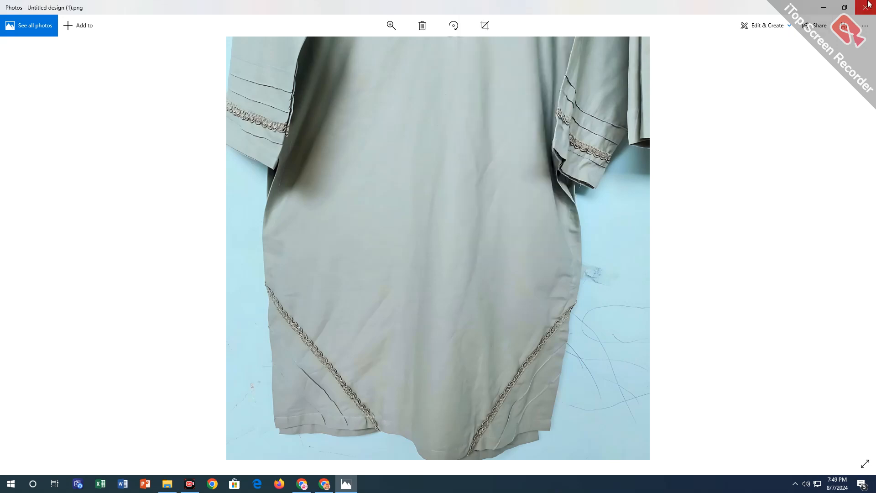
click(823, 7)
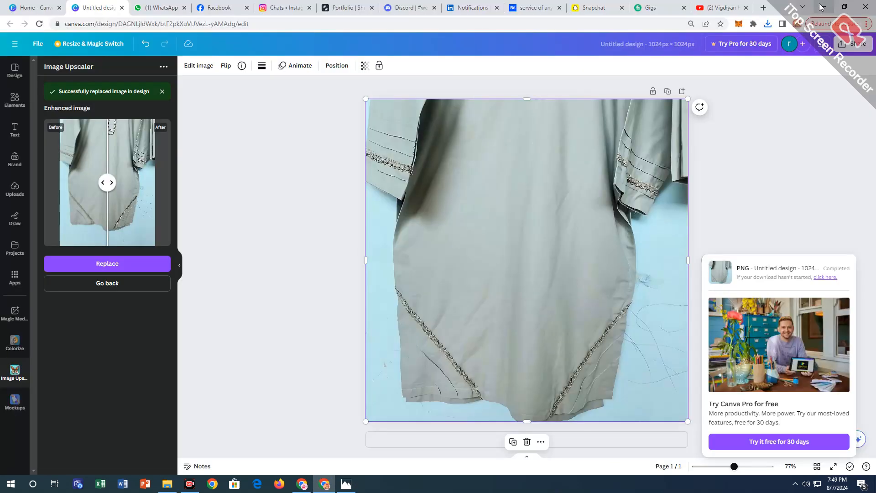
click(821, 7)
right_click(320, 174)
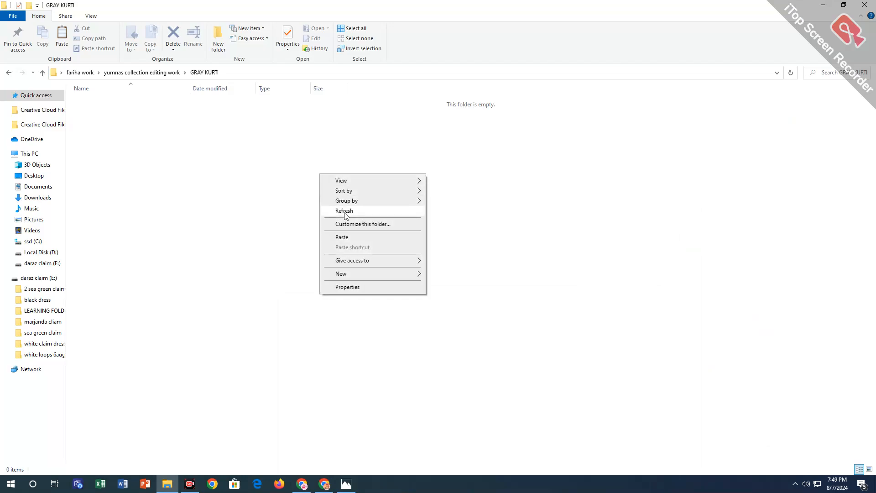
click(346, 237)
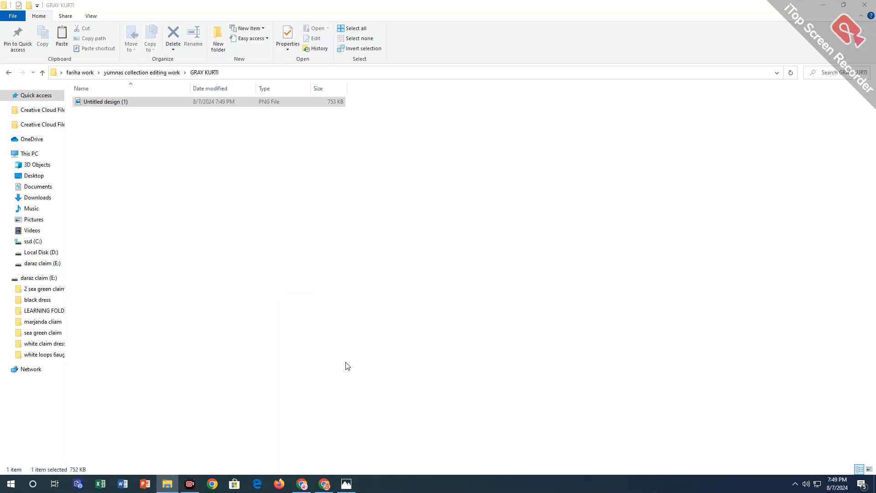
Return to the Canva design and replace its image with the uploaded photo of the full gray kurti and trousers.
click(321, 485)
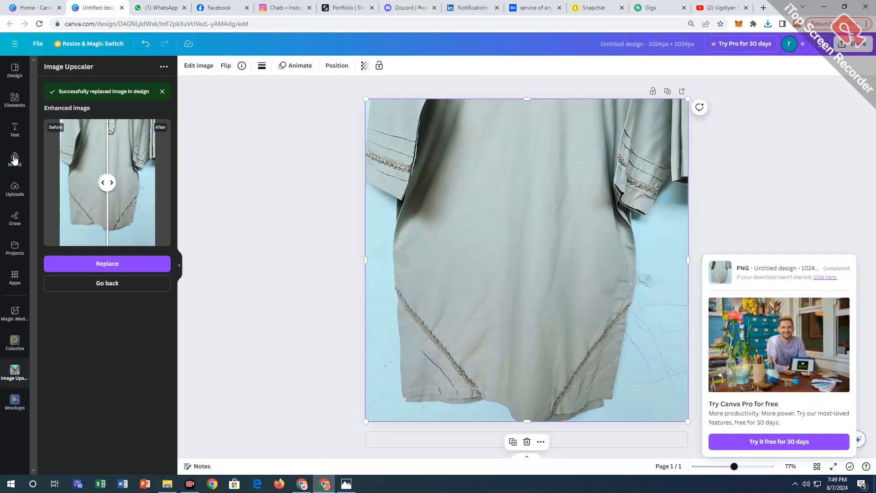
click(15, 188)
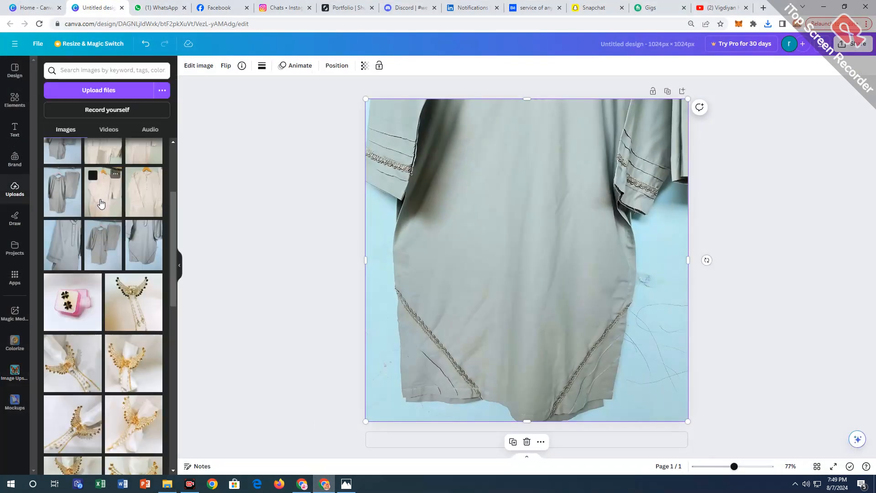
drag(108, 258, 398, 246)
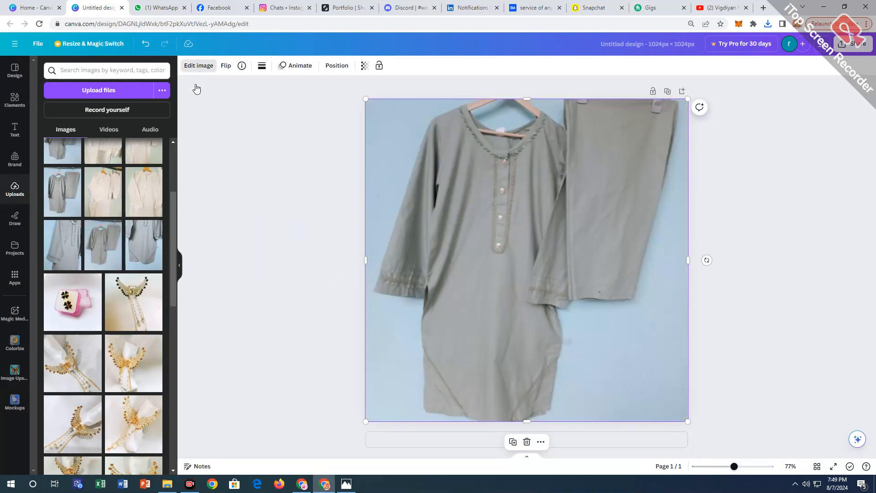
Upscale the kurti and trousers photo by 2x with Image Upscaler and replace the design's image with it.
click(199, 65)
click(14, 370)
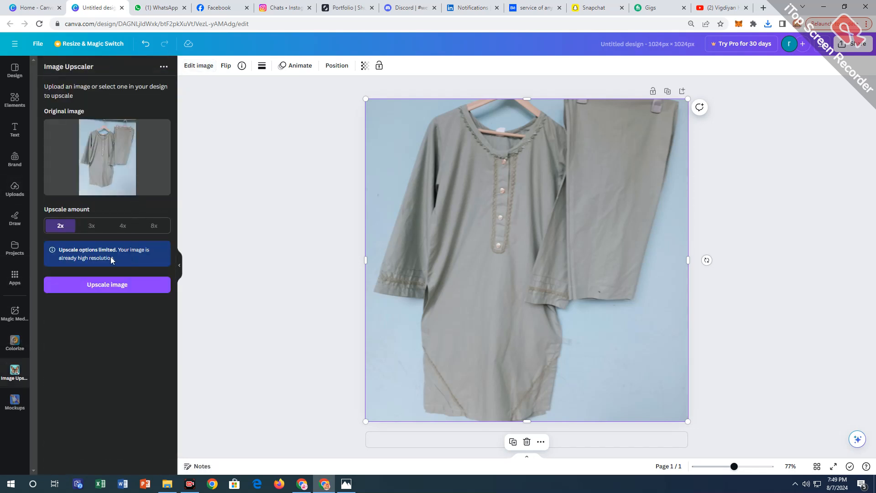
click(106, 286)
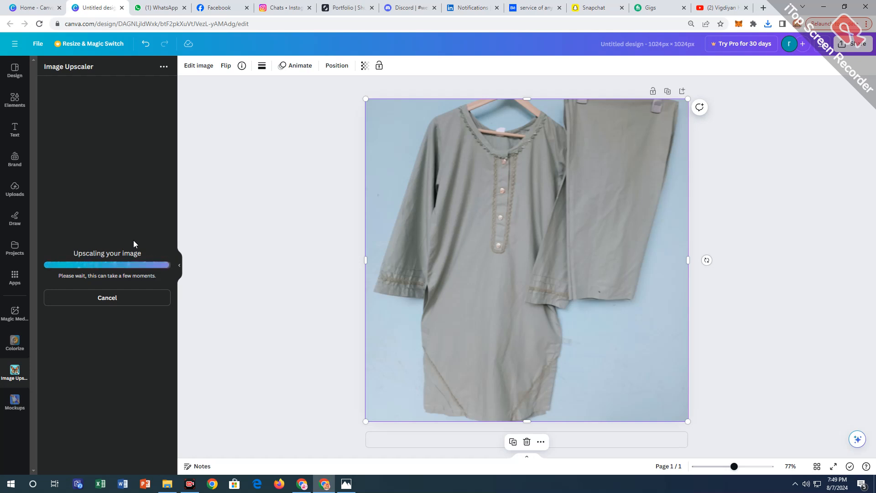
click(140, 242)
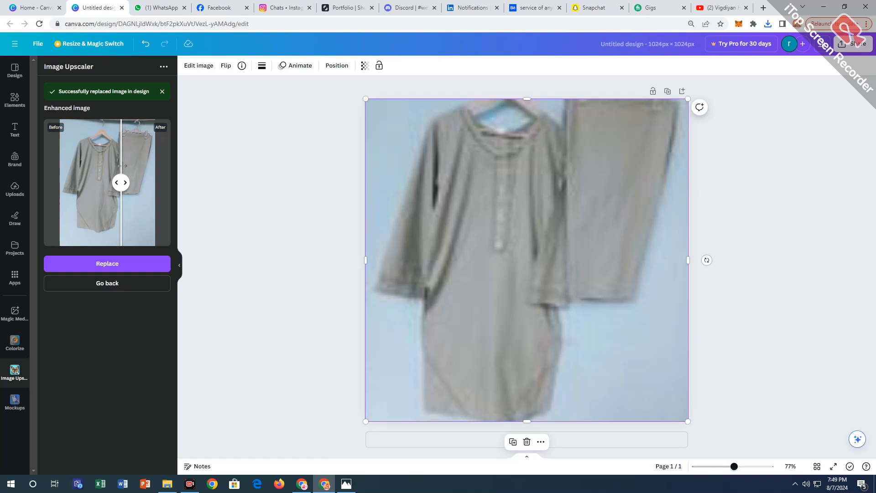
Apply the Auto Focus effect to the upscaled kurti and trousers image with blur intensity 0 and focus position 36.
click(267, 182)
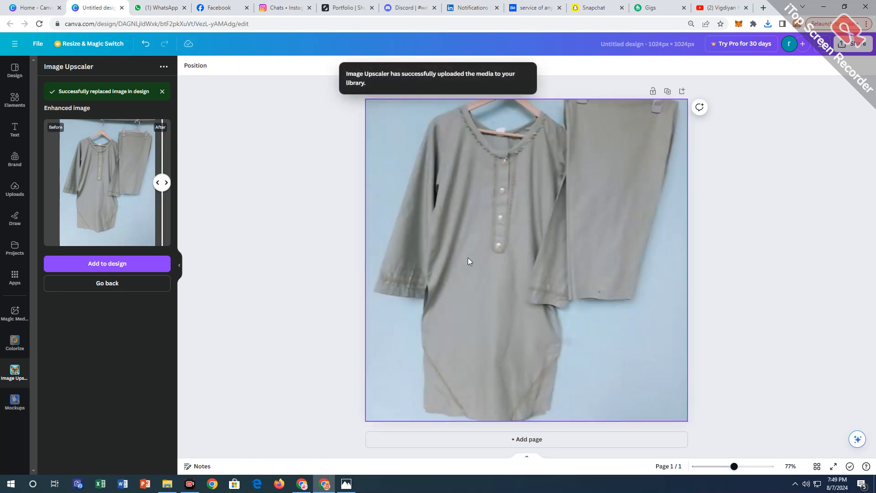
click(487, 260)
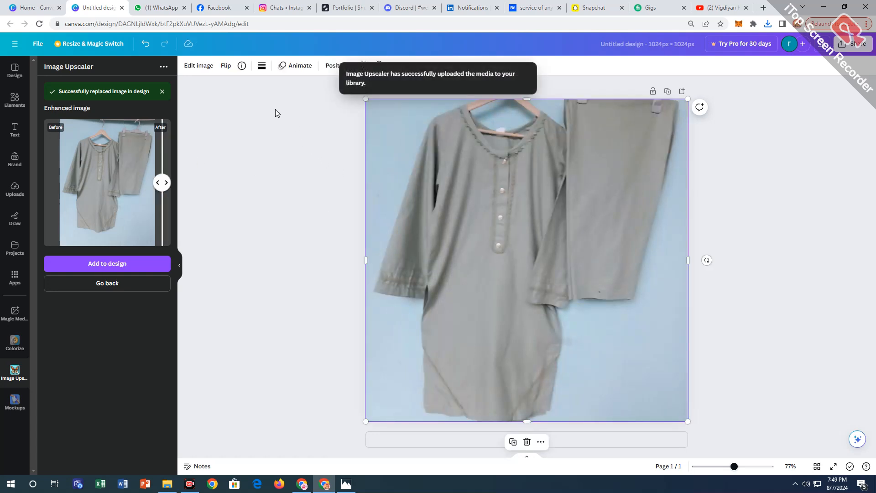
click(199, 66)
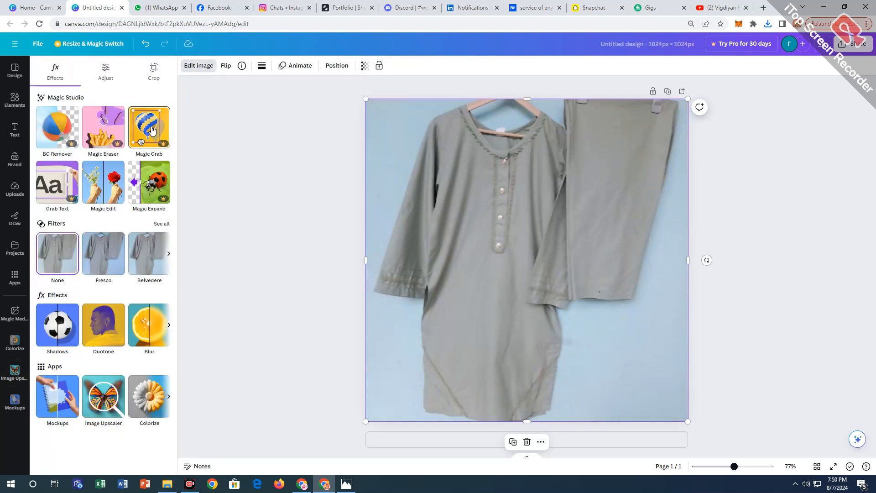
click(103, 70)
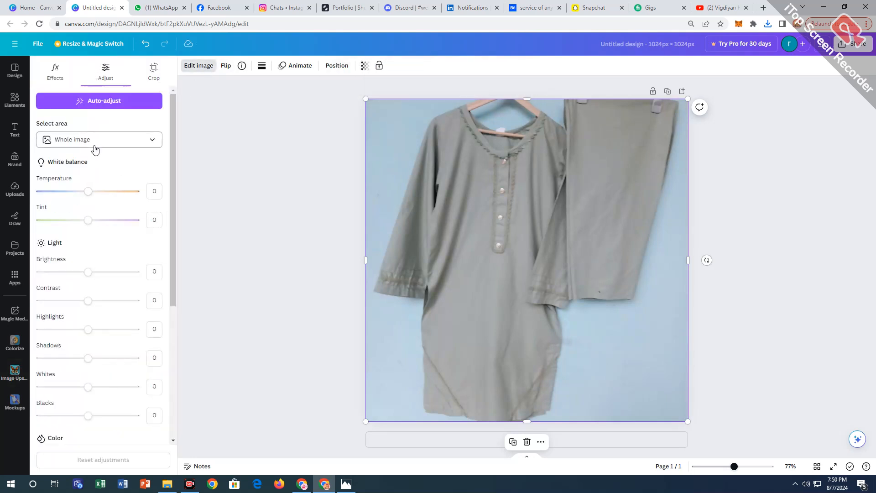
click(57, 77)
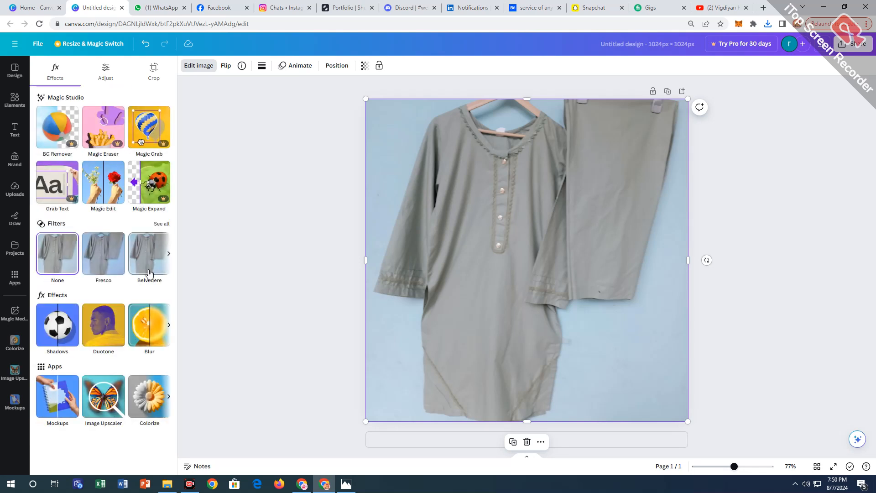
click(168, 324)
click(112, 331)
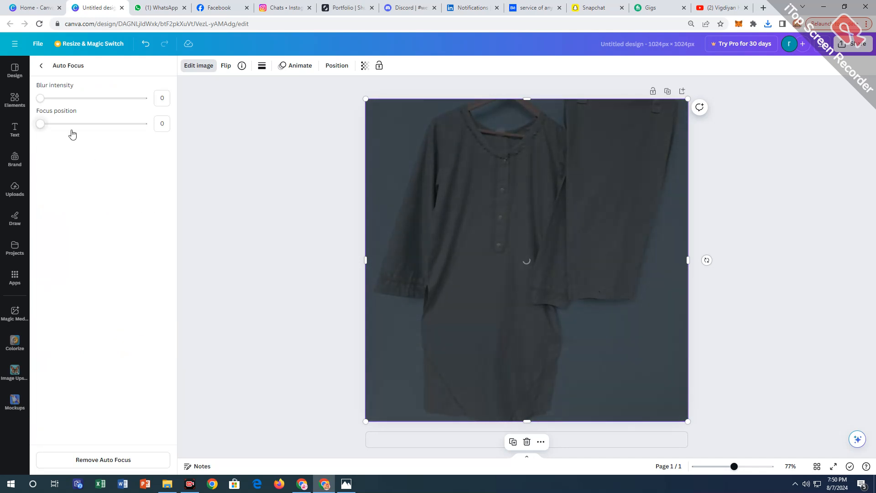
drag(68, 97, 14, 102)
drag(63, 125, 78, 128)
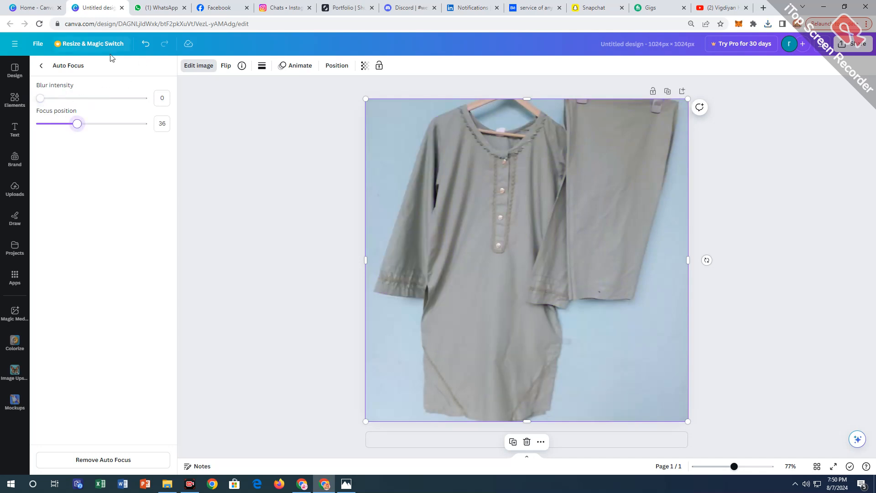
click(41, 65)
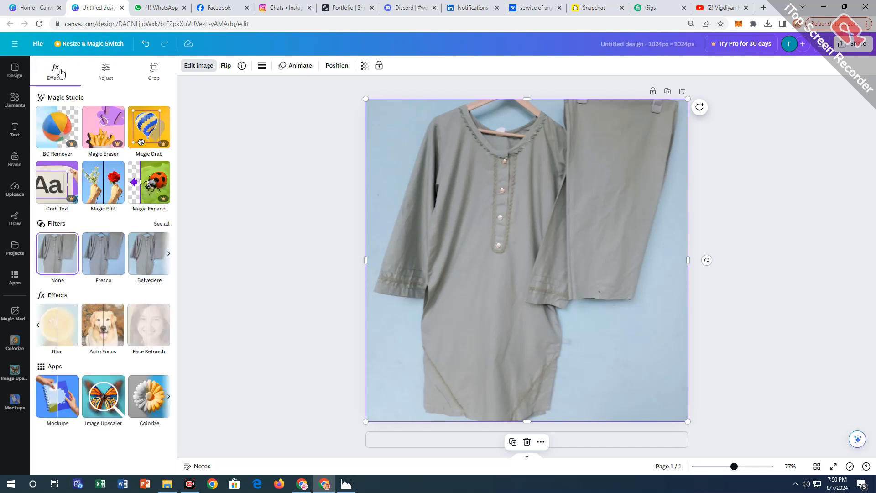
Adjust the whole image's white balance to temperature -12 and tint -28.
click(107, 77)
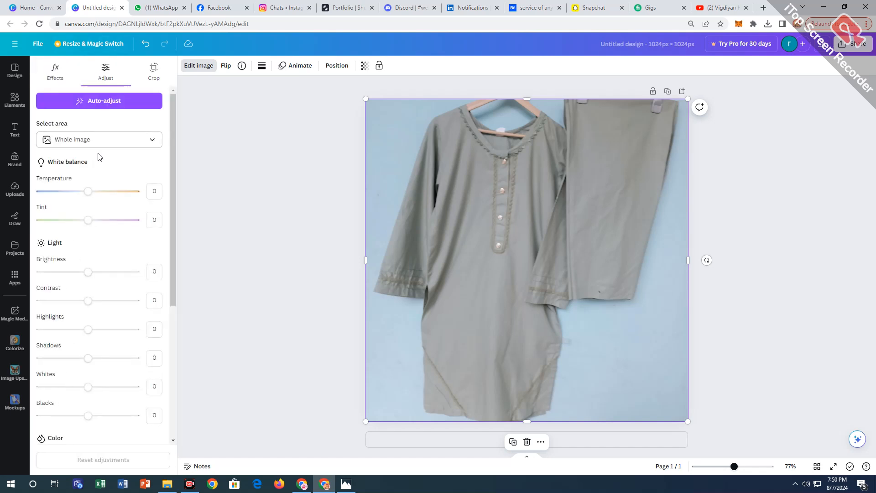
drag(83, 193, 82, 192)
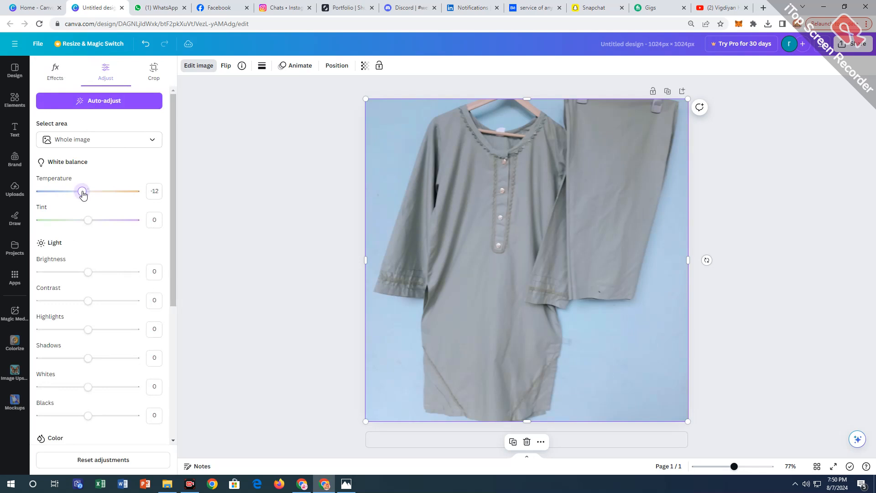
drag(89, 223, 80, 222)
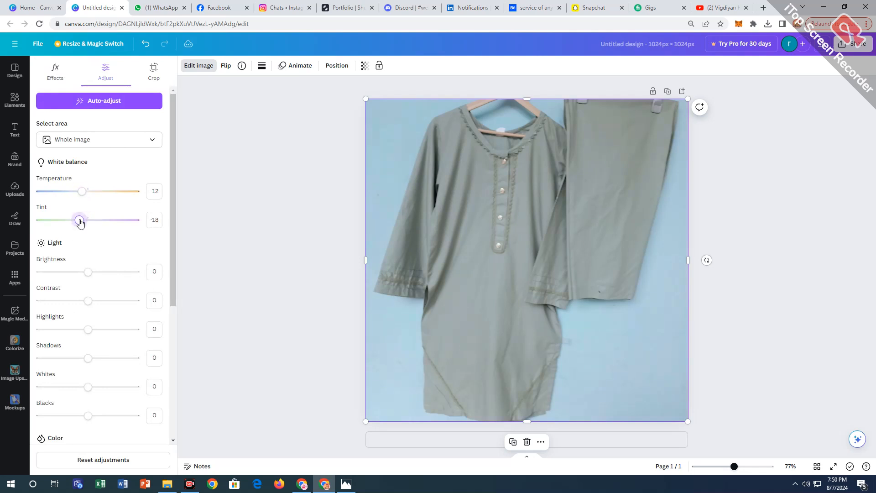
scroll(101, 211, down, 3)
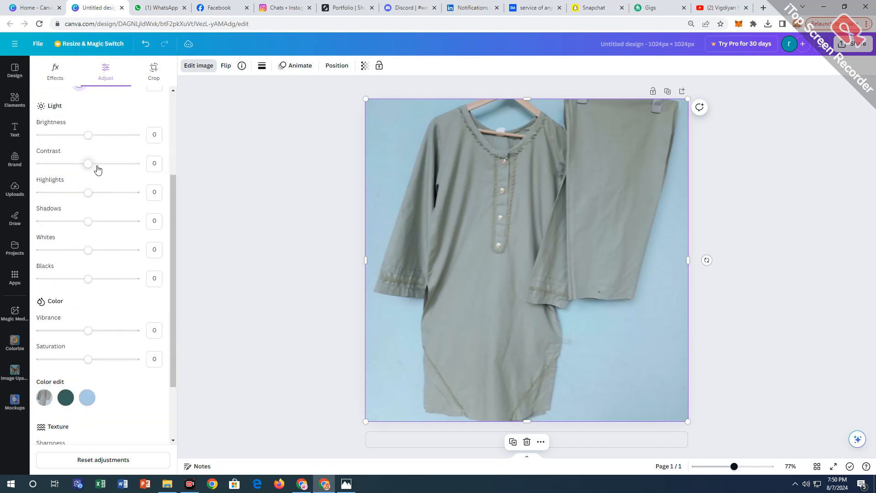
scroll(98, 176, up, 2)
drag(79, 175, 76, 181)
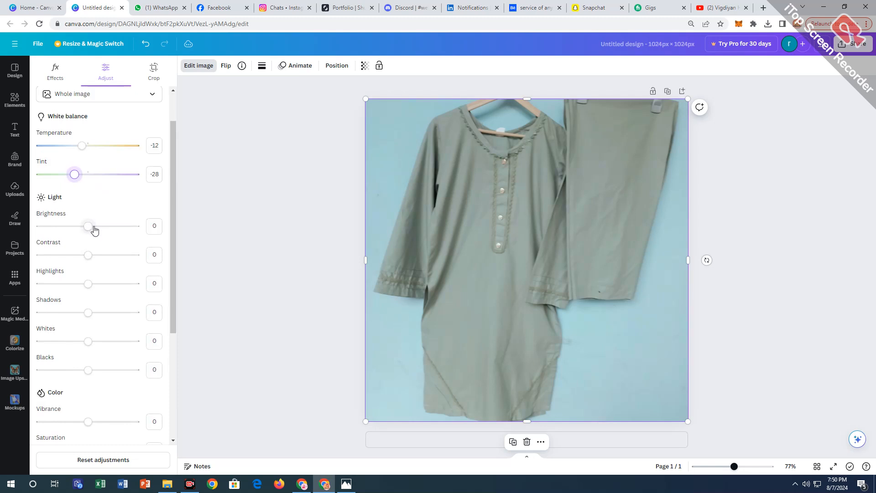
Adjust the image's light settings to brightness 5, contrast 3, highlights 4 and shadows 17.
drag(95, 230, 91, 230)
drag(88, 255, 91, 260)
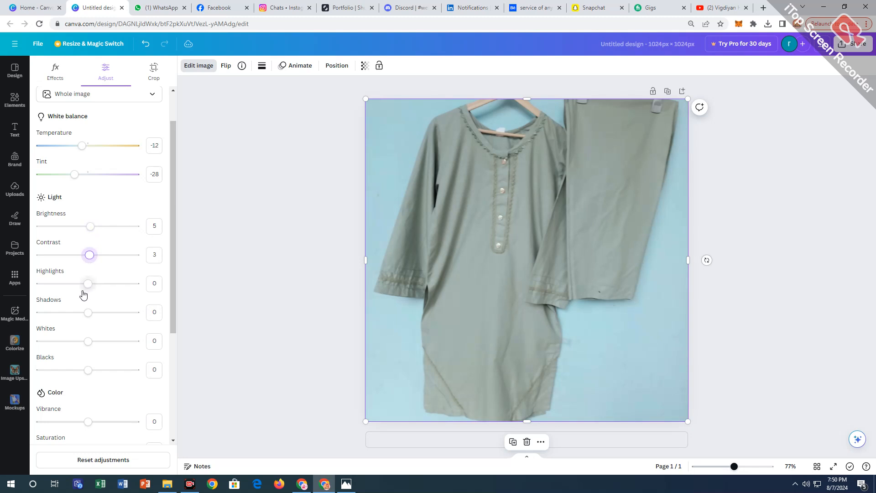
drag(88, 285, 96, 314)
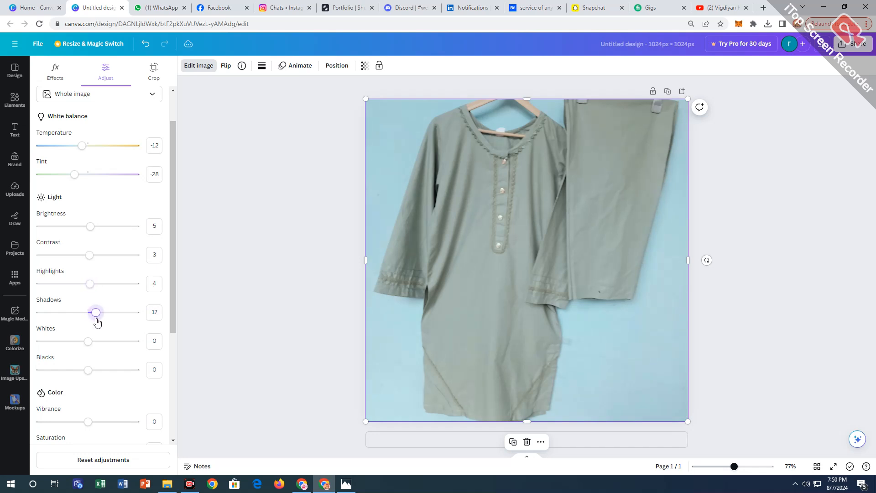
scroll(95, 301, down, 2)
click(87, 251)
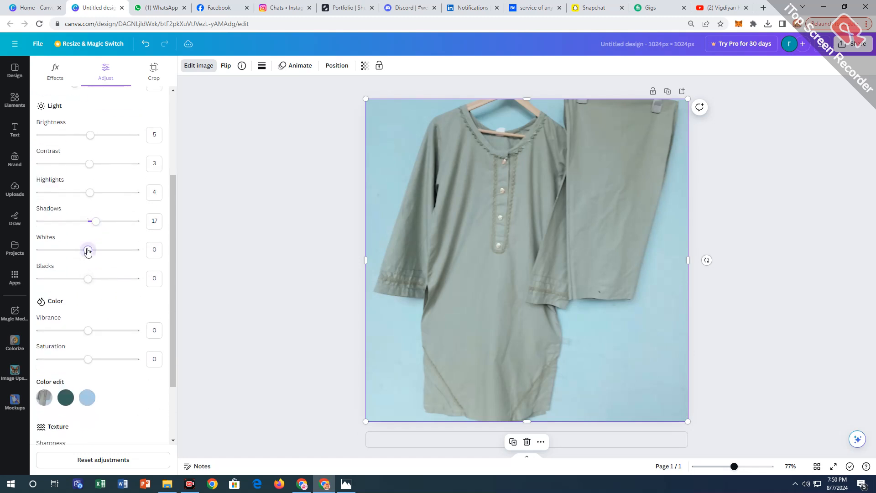
Set the image's vibrance to 7, saturation to 26, sharpness to 19, clarity to 12 and vignette to -44, then deselect it.
mouse_move(89, 332)
mouse_down()
mouse_move(111, 333)
mouse_move(91, 330)
mouse_up()
mouse_move(88, 361)
mouse_down()
mouse_move(102, 364)
mouse_move(73, 362)
mouse_move(98, 360)
mouse_move(97, 373)
mouse_up()
scroll(108, 318, down, 2)
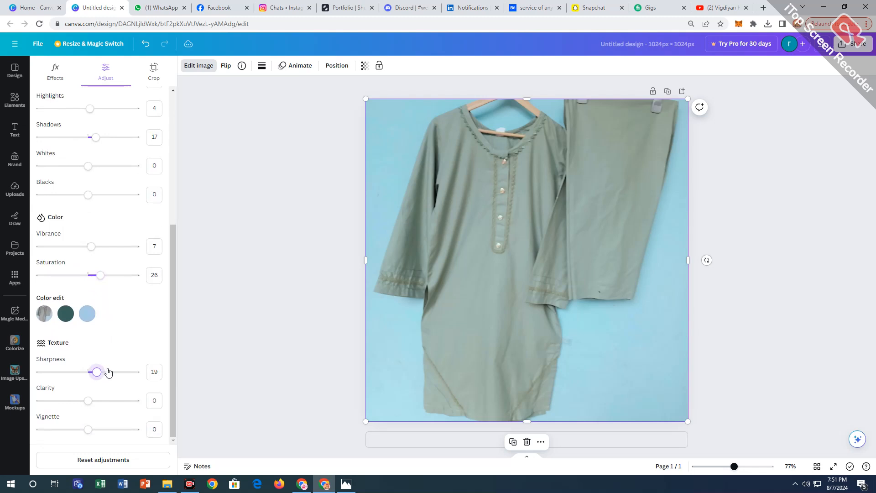
click(94, 400)
drag(88, 429, 68, 431)
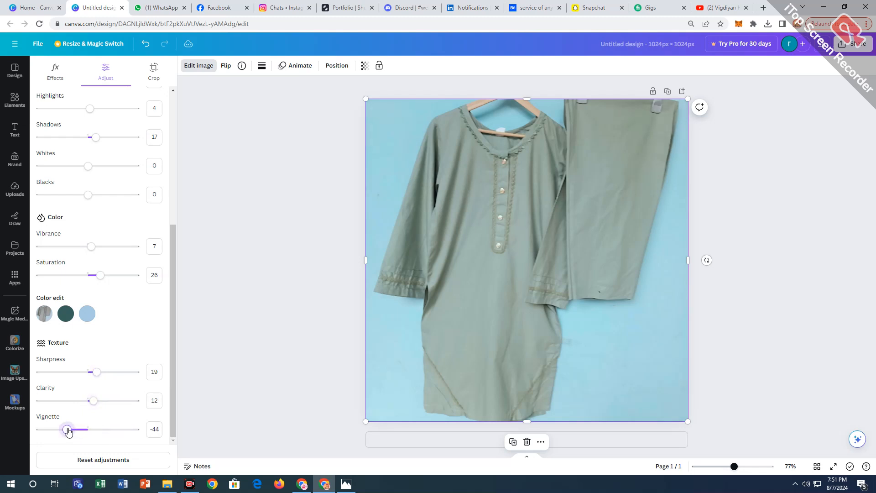
click(243, 314)
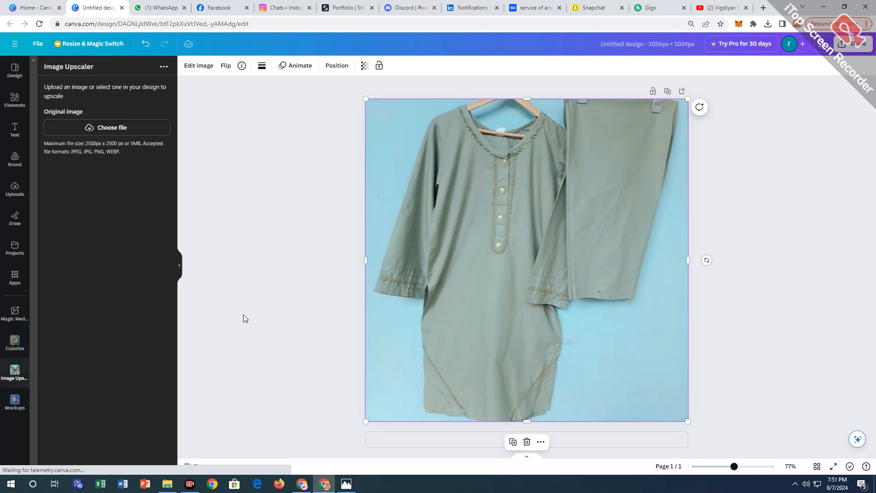
click(820, 302)
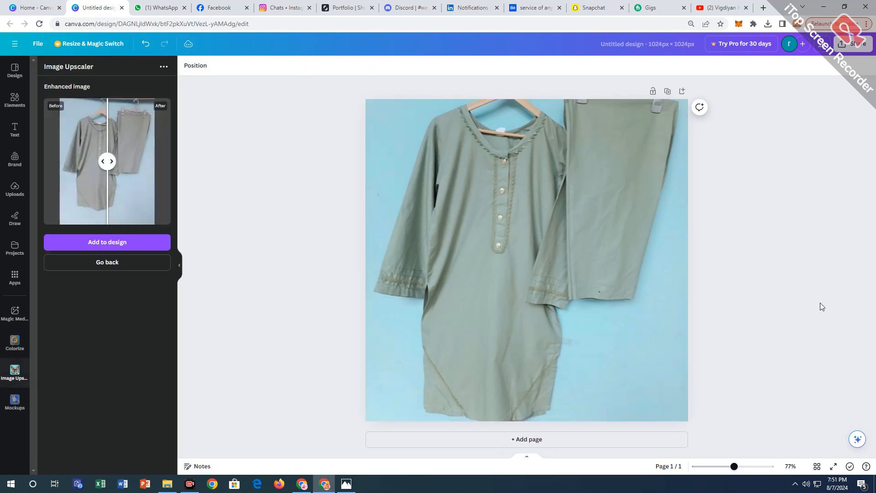
Download the adjusted kurti and trousers design as a JPG at 1,024 × 1,024 px with quality 80.
click(852, 43)
click(770, 260)
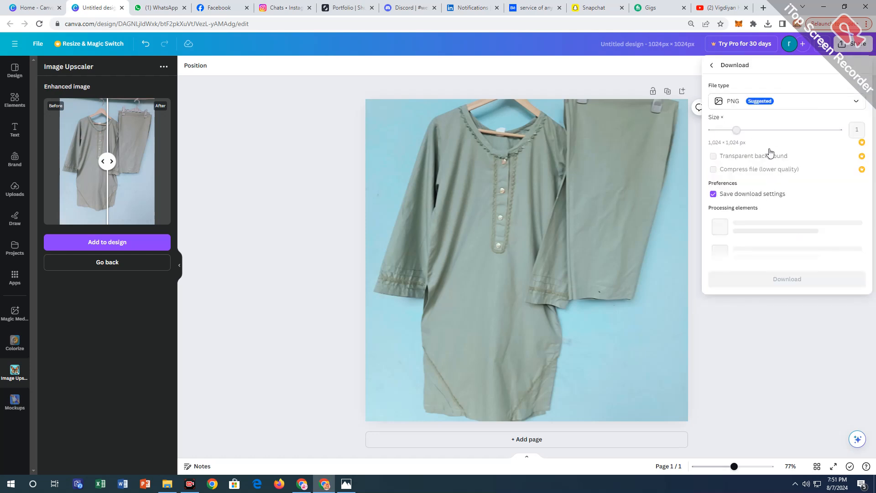
click(779, 103)
click(776, 123)
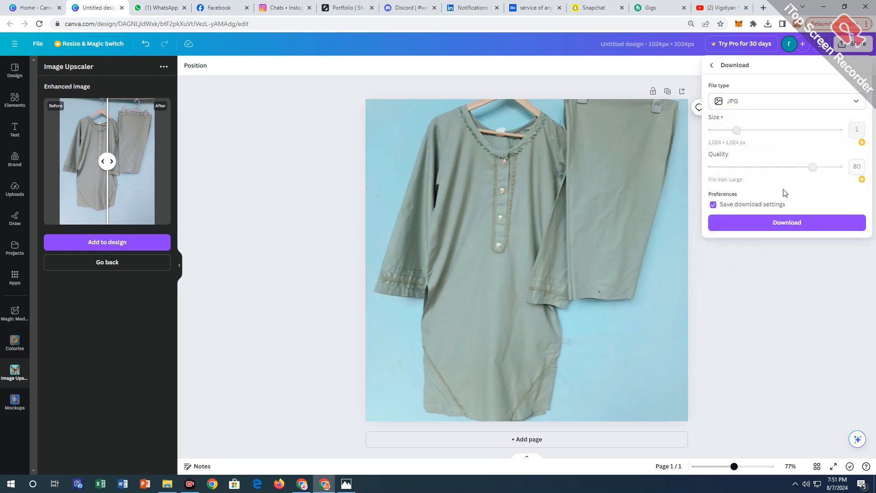
click(798, 223)
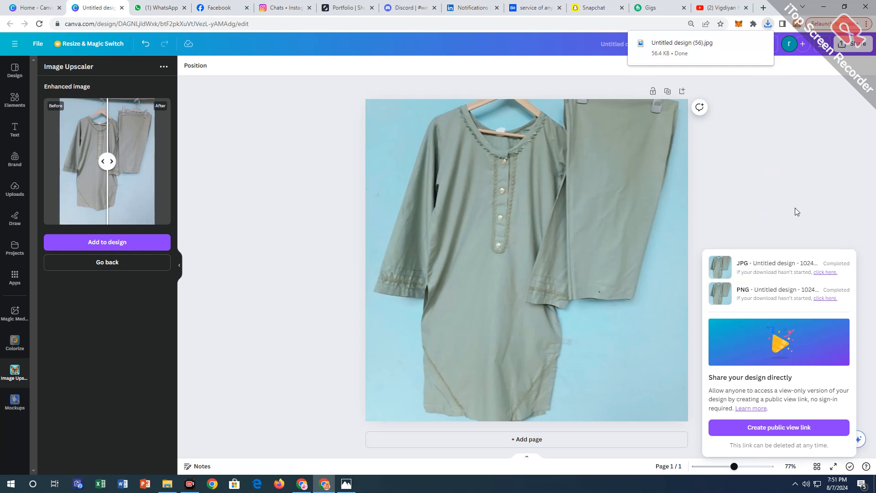
Open the downloaded Untitled design (56).jpg in Photos, copy it and paste it into the GRAY KURTI folder, showing the files as large thumbnails.
click(768, 23)
click(734, 63)
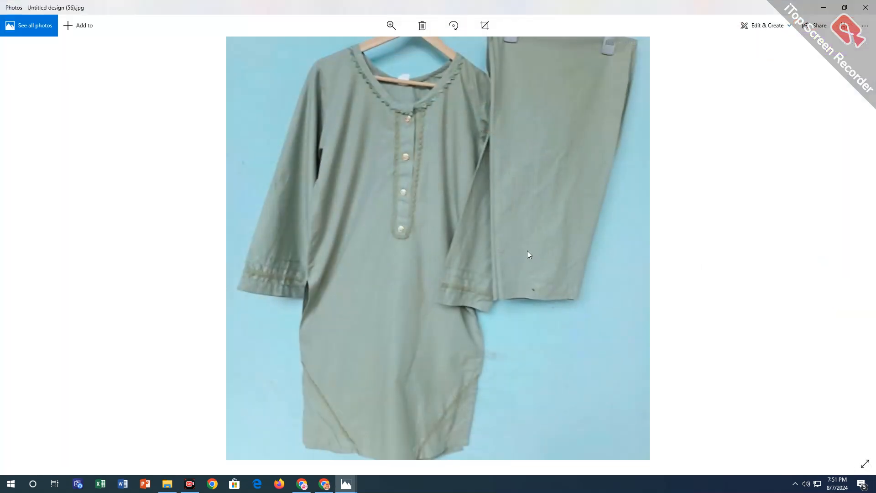
right_click(527, 250)
click(543, 155)
click(824, 8)
click(823, 7)
right_click(485, 303)
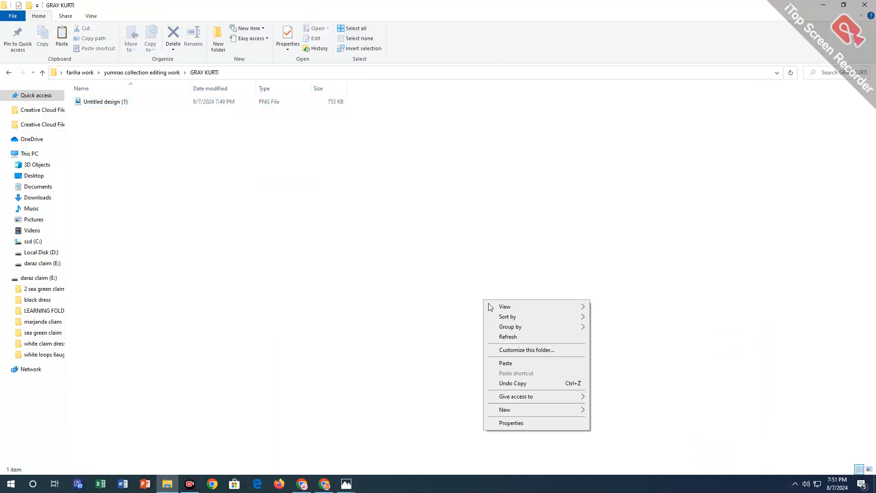
click(522, 364)
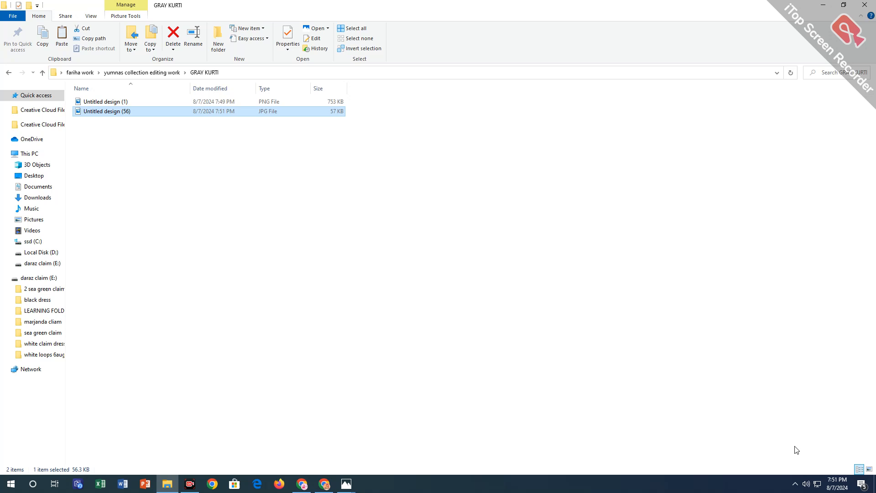
click(868, 470)
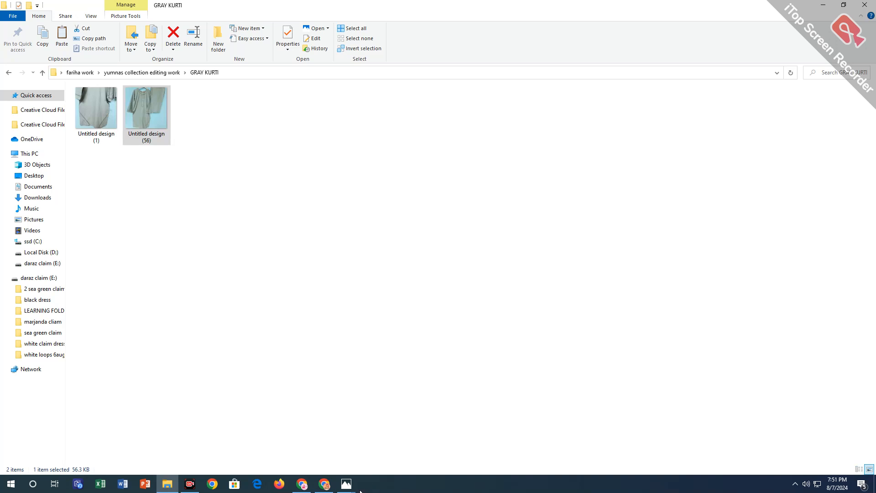
Return to the Canva design, delete its adjusted image and fill the page with the uploaded close-up of the gray kurti's sleeve and buttons.
click(320, 489)
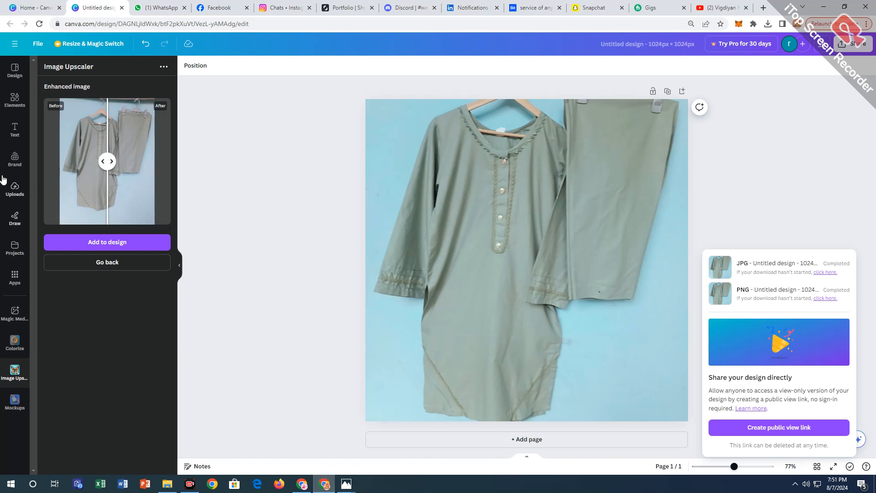
click(15, 188)
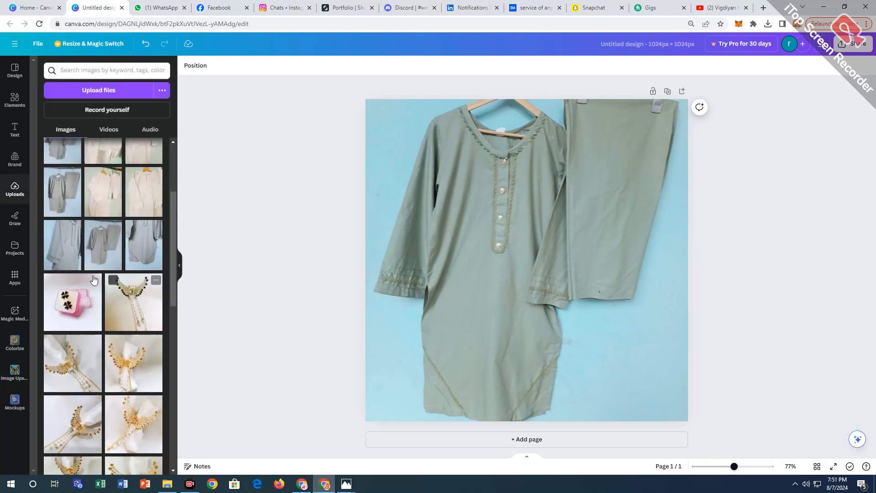
drag(53, 228, 391, 254)
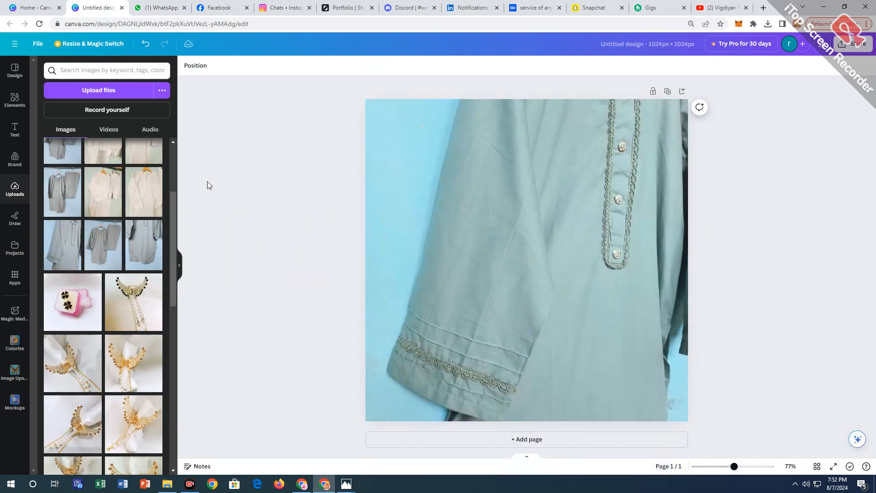
click(441, 273)
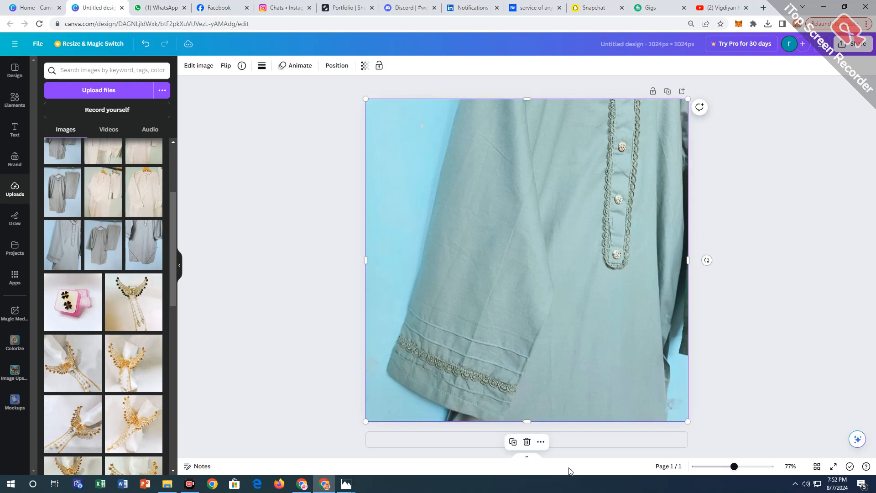
click(527, 442)
drag(90, 256, 371, 262)
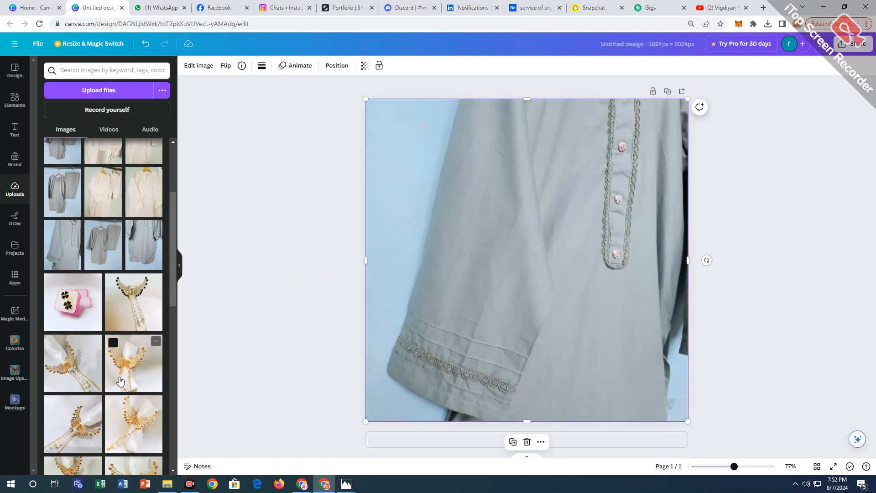
Upscale the sleeve and buttons close-up by 2x with Image Upscaler.
click(14, 372)
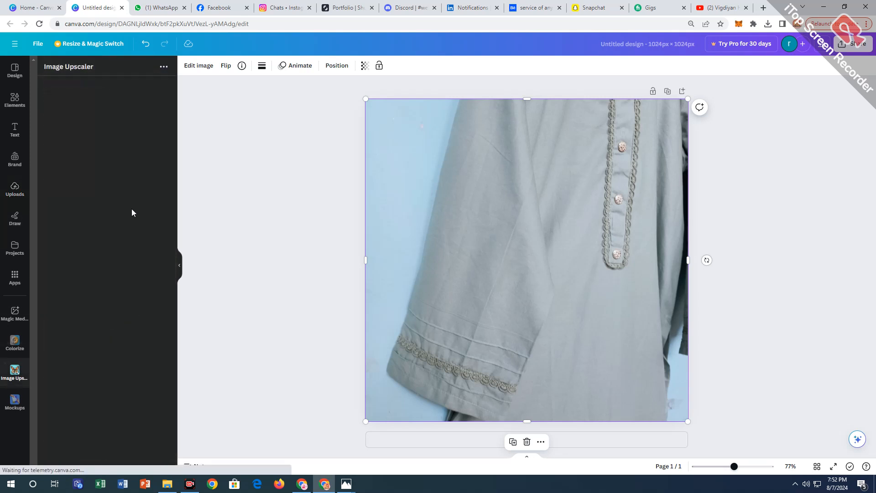
click(112, 259)
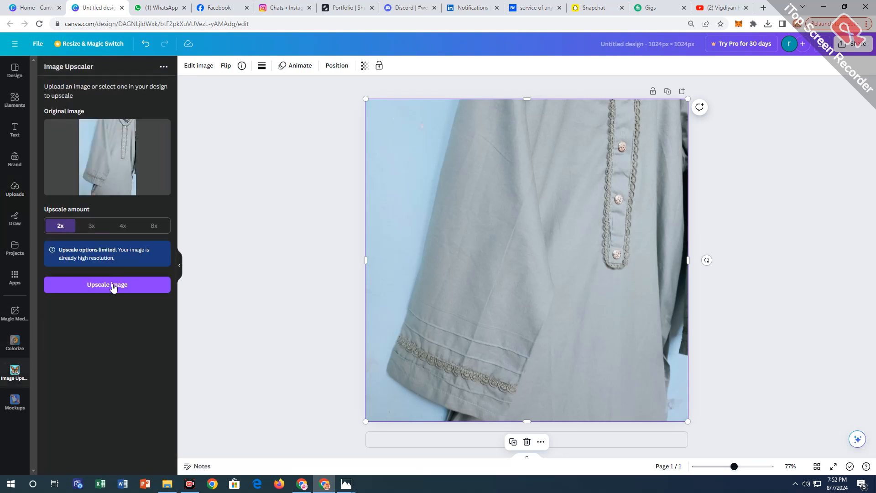
click(114, 286)
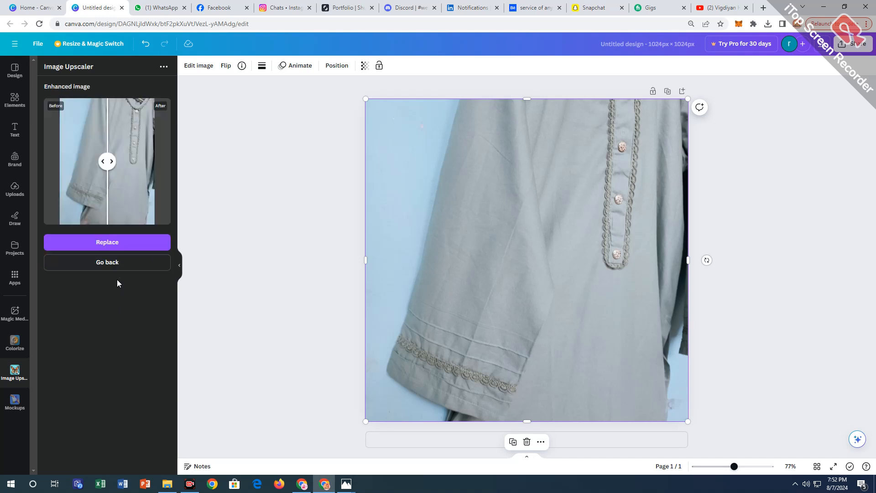
Replace the sleeve close-up with its upscaled version and apply Auto Focus with blur intensity 0 and focus position 38.
click(119, 246)
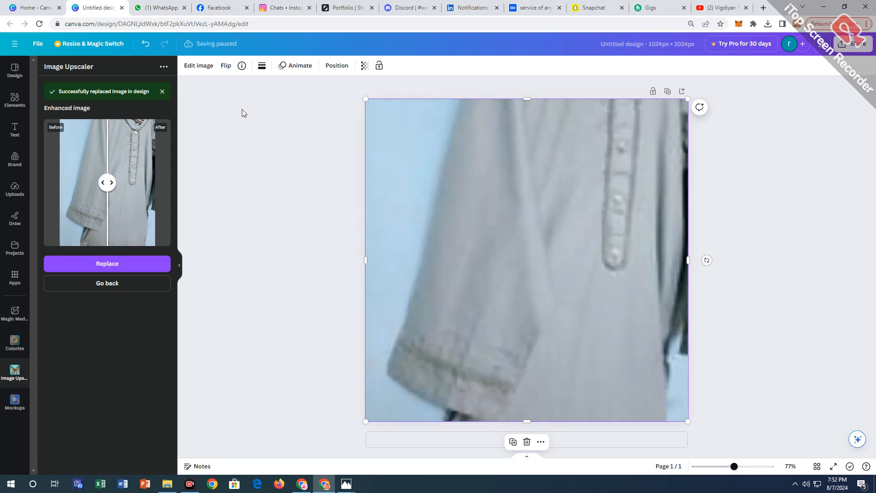
click(197, 66)
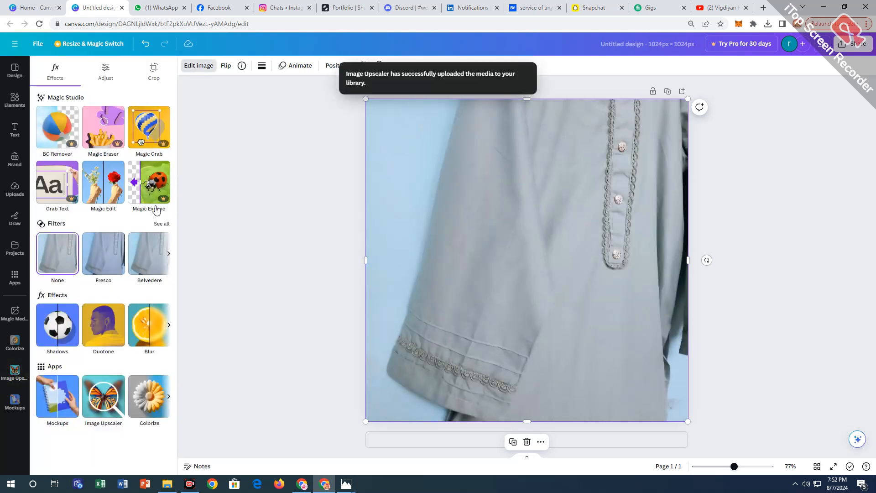
click(169, 325)
click(107, 327)
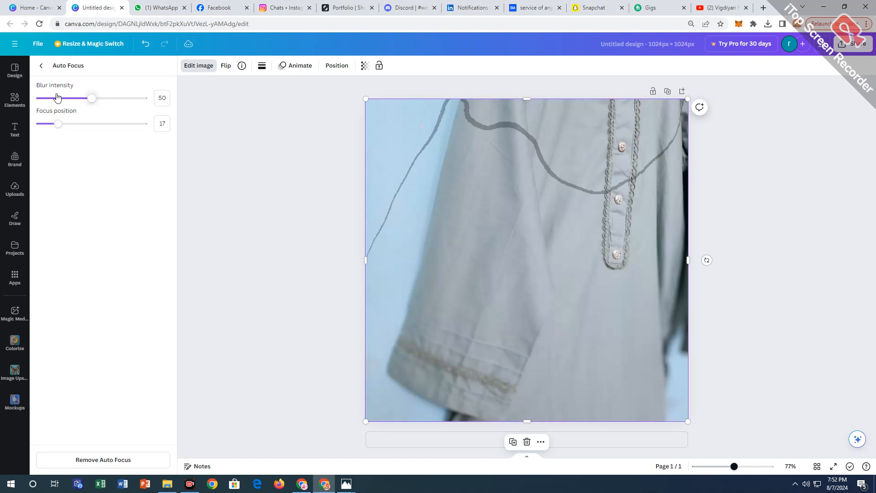
drag(56, 97, 18, 98)
drag(57, 124, 80, 124)
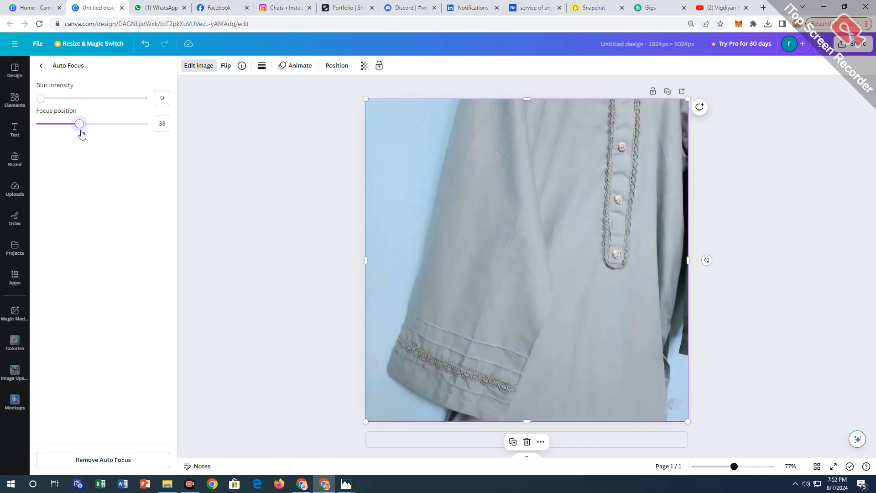
click(42, 65)
Set the whole image's temperature to 15, tint to -9, brightness to 6, contrast to 8, highlights to 4 and shadows to 8.
click(109, 81)
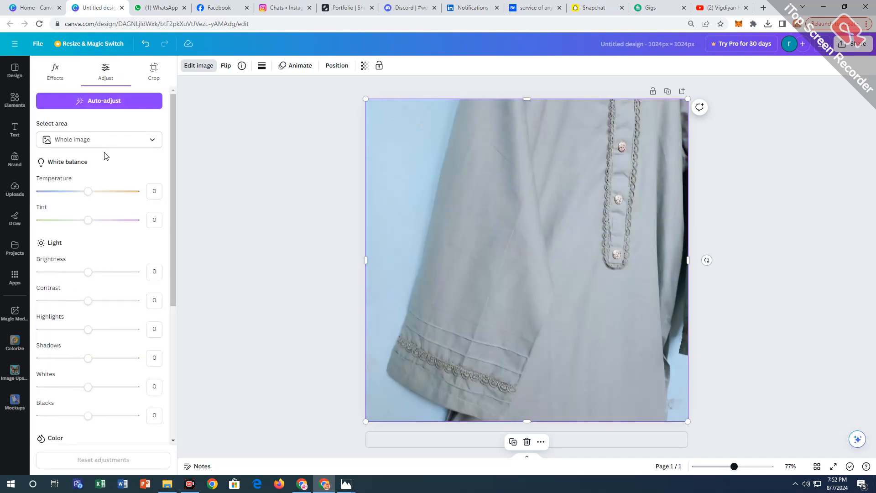
drag(88, 191, 84, 223)
drag(88, 271, 90, 272)
scroll(125, 226, down, 1)
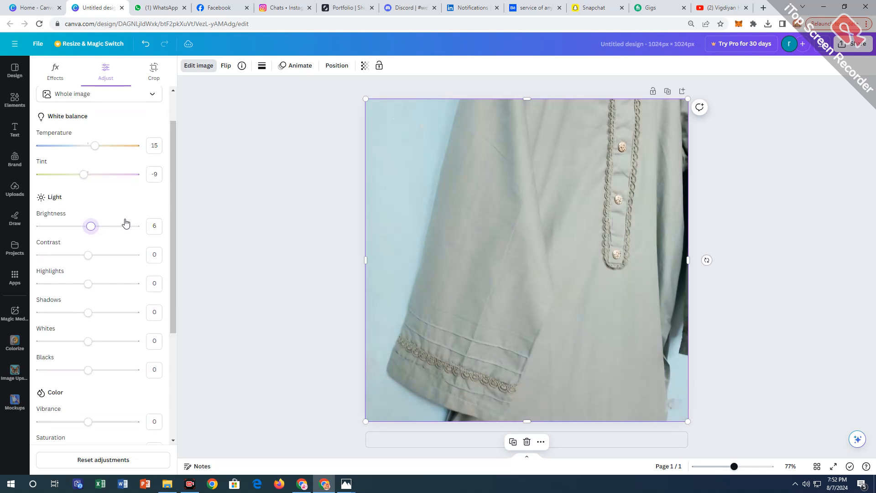
click(91, 256)
click(94, 283)
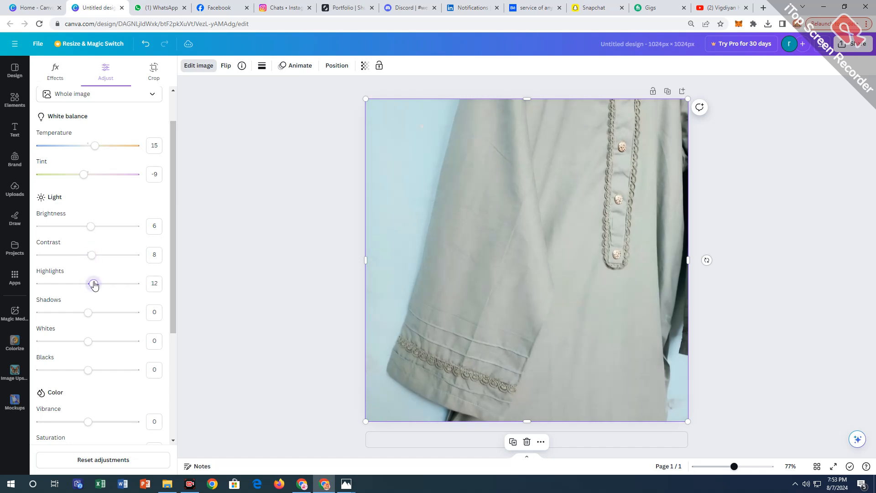
drag(91, 284, 91, 313)
Set the close-up's blacks to 4, vibrance to 17 and saturation to 9.
scroll(90, 323, down, 3)
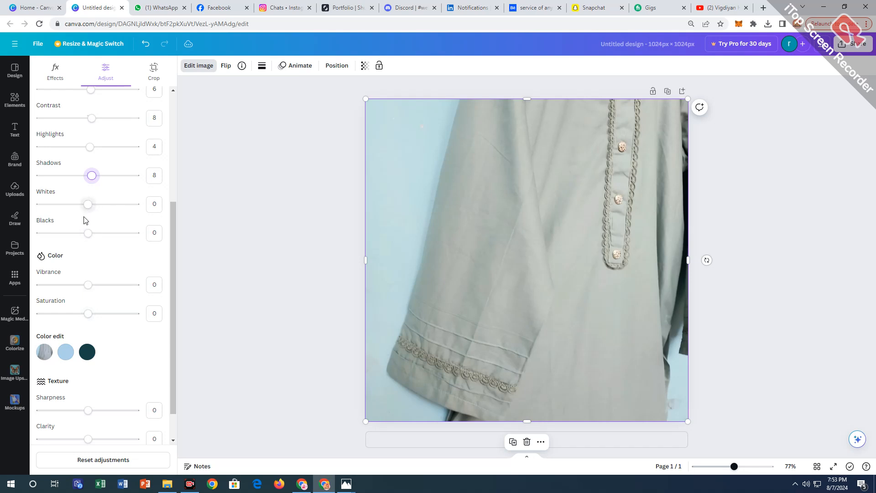
click(88, 235)
drag(91, 238, 92, 234)
mouse_move(88, 285)
mouse_down()
mouse_move(97, 286)
mouse_move(39, 286)
mouse_move(97, 292)
mouse_up()
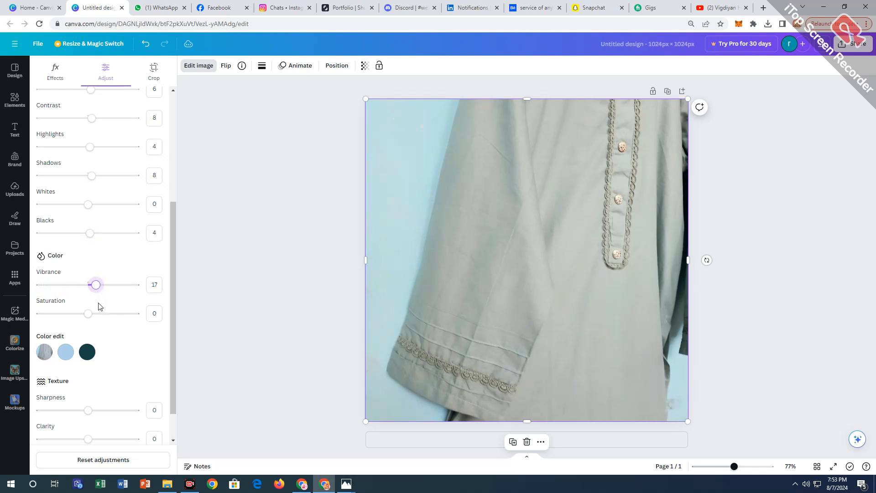
click(94, 314)
drag(94, 314, 92, 313)
Set the close-up's sharpness to 17, clarity to 12 and vignette to -50, and deselect the image.
scroll(101, 246, down, 1)
drag(89, 372, 96, 372)
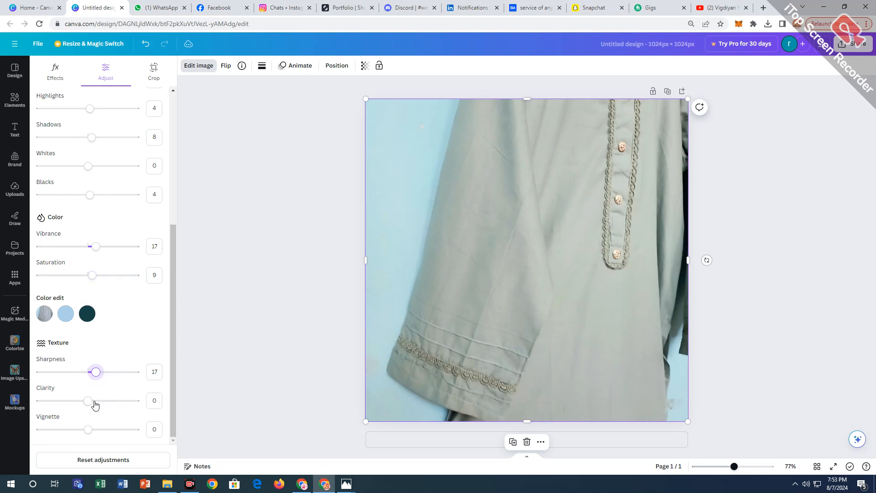
drag(91, 402, 70, 433)
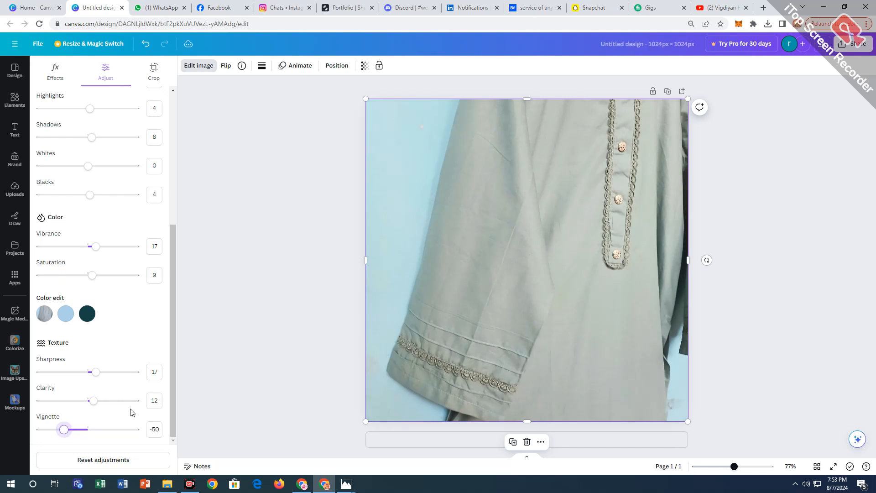
click(228, 339)
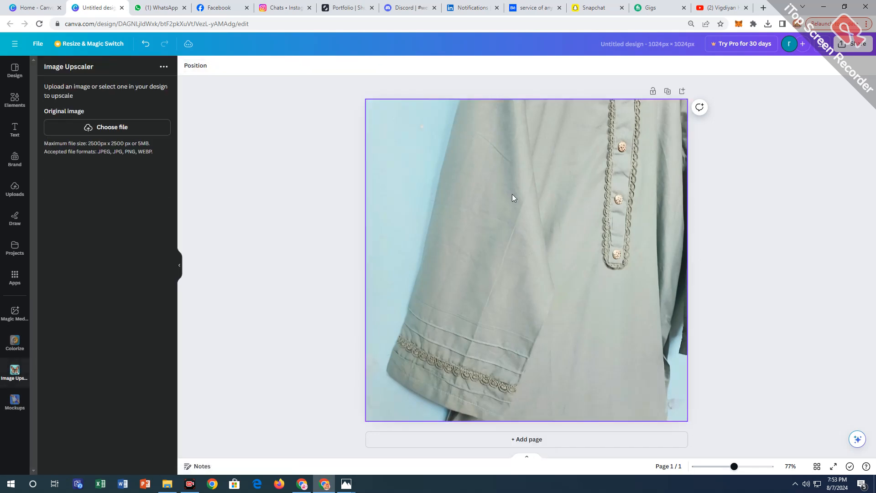
Download the adjusted sleeve and buttons design as a JPG at 1,024 × 1,024 px with quality 80.
click(845, 44)
click(815, 260)
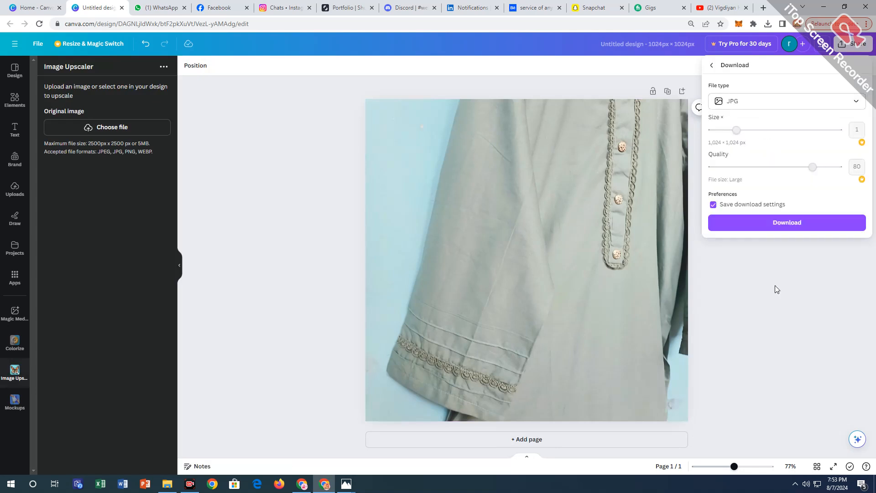
click(775, 219)
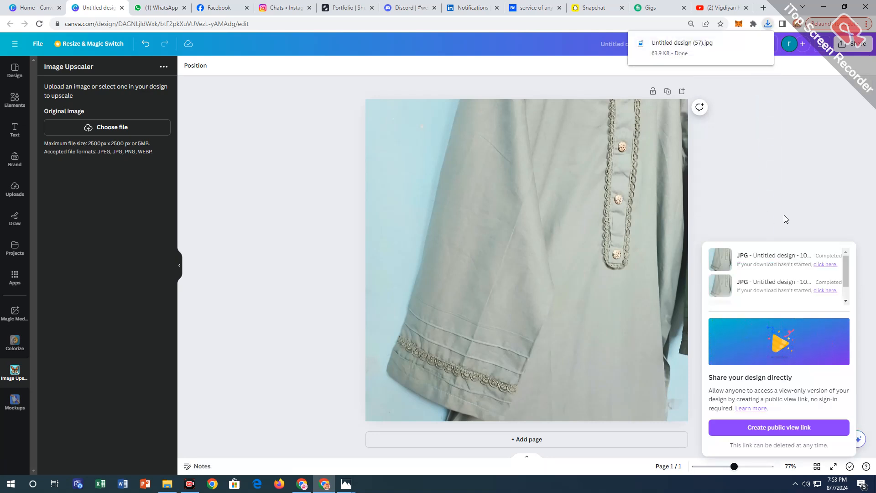
Open the downloaded Untitled design (57).jpg in Photos, copy it and paste it into the GRAY KURTI folder.
click(705, 54)
right_click(527, 252)
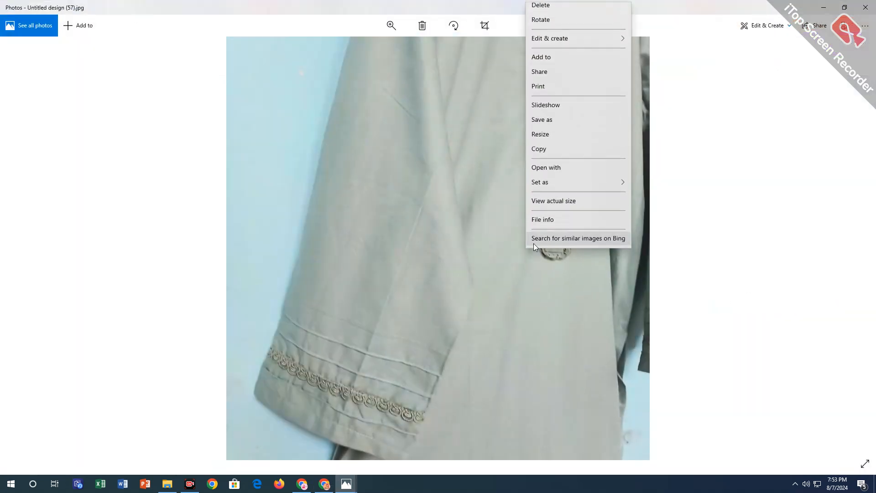
click(557, 158)
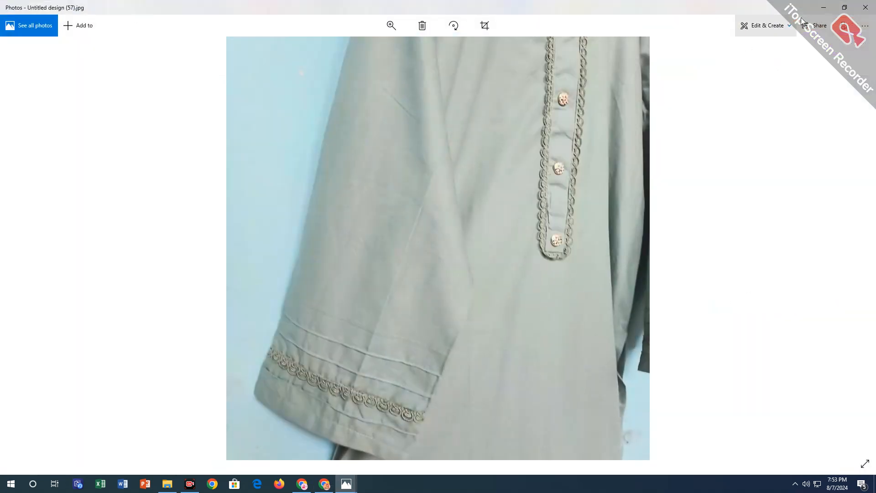
click(828, 4)
click(828, 4)
right_click(473, 188)
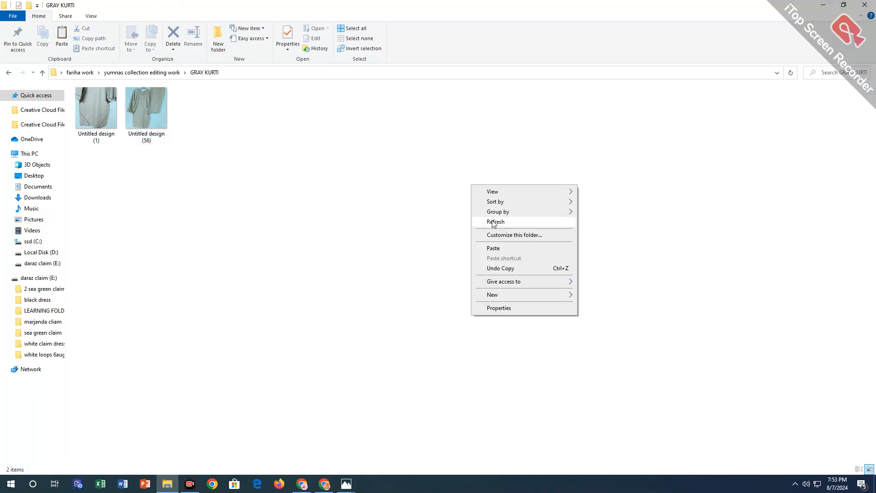
click(493, 248)
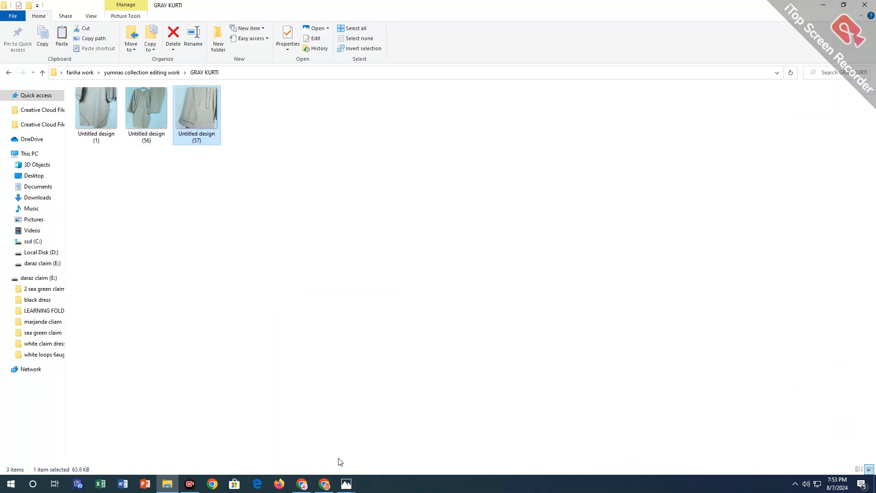
Return to the Canva design and replace the page's image with the uploaded photo of the gray kurti and trousers on a hanger.
click(324, 483)
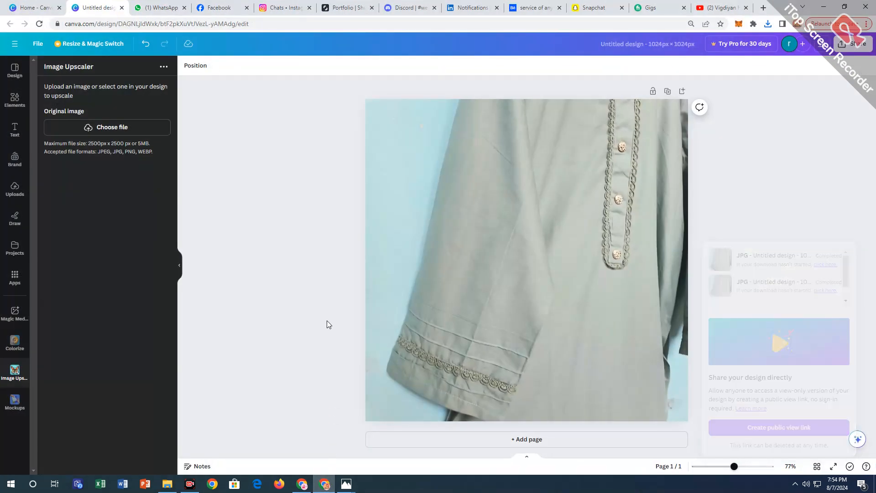
click(15, 188)
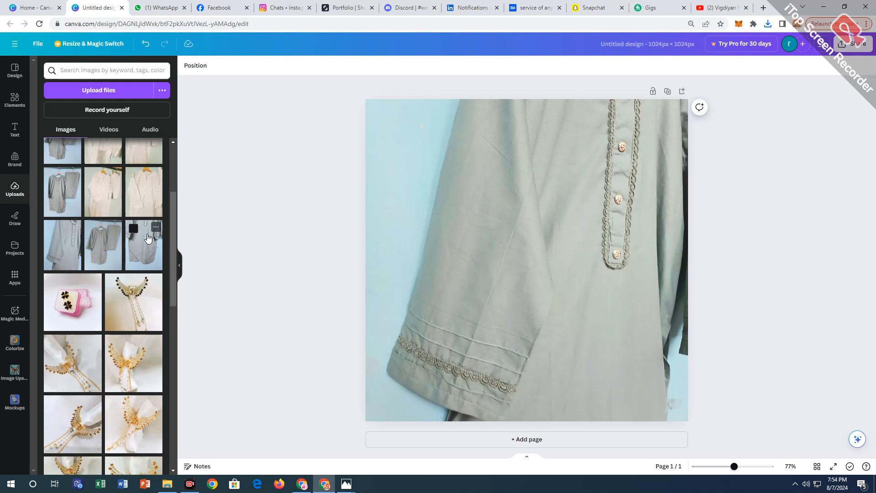
drag(147, 237, 143, 200)
scroll(64, 242, up, 1)
scroll(66, 255, up, 1)
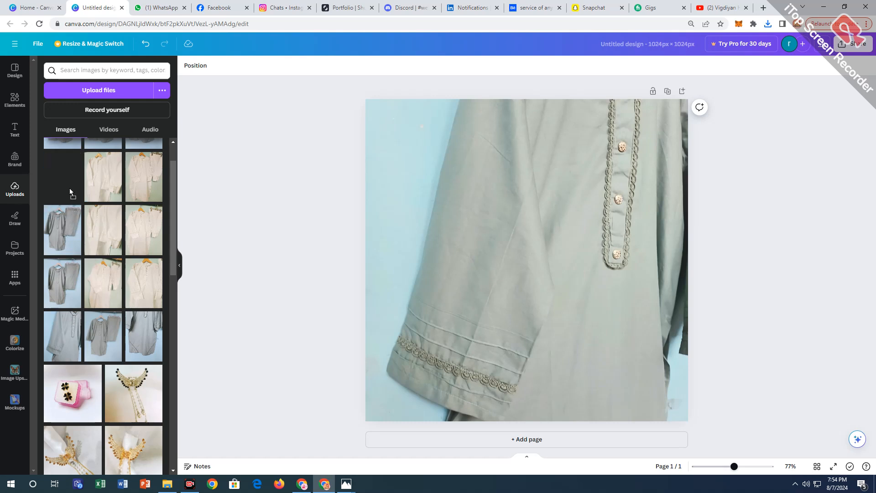
drag(67, 234, 401, 247)
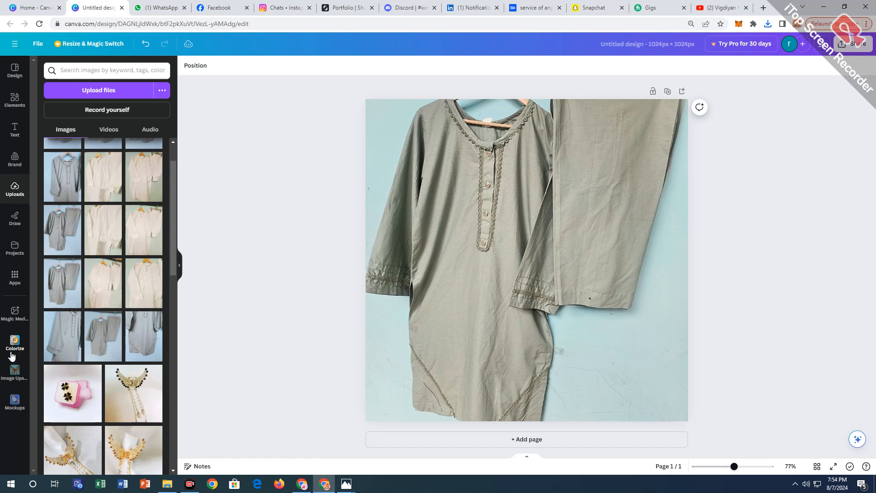
Try to load the kurti and trousers photo into Image Upscaler.
click(11, 370)
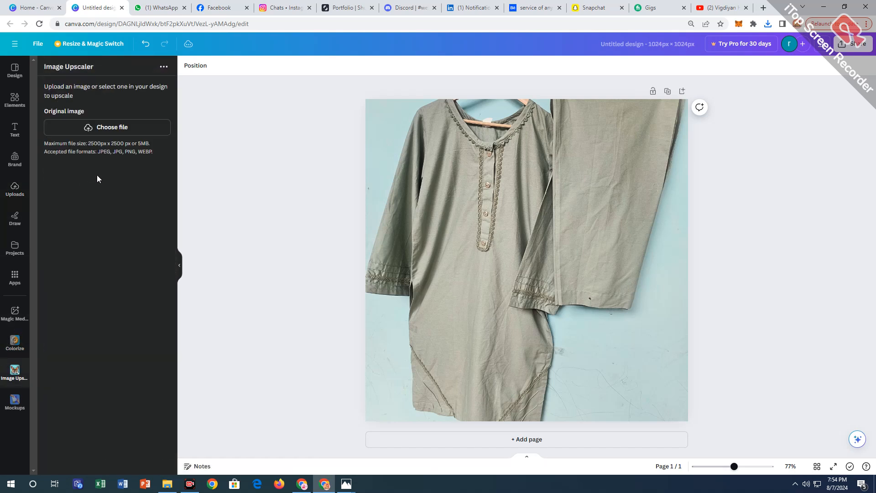
click(441, 289)
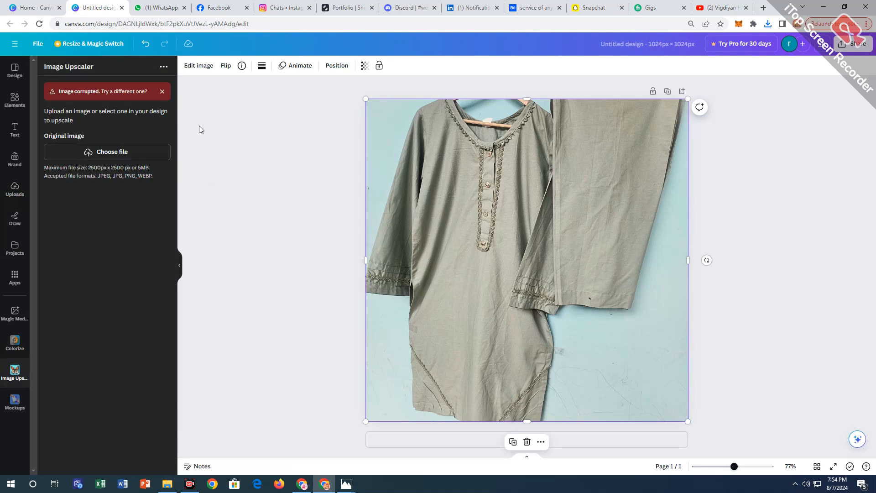
click(162, 92)
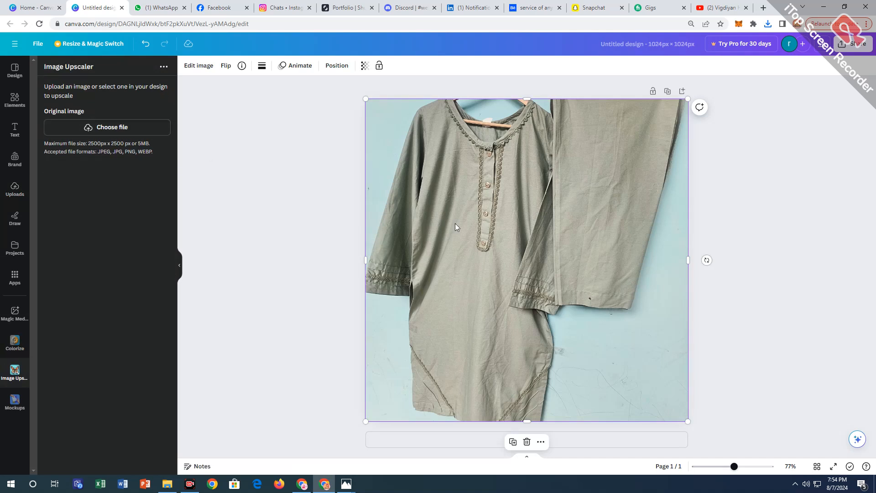
click(253, 241)
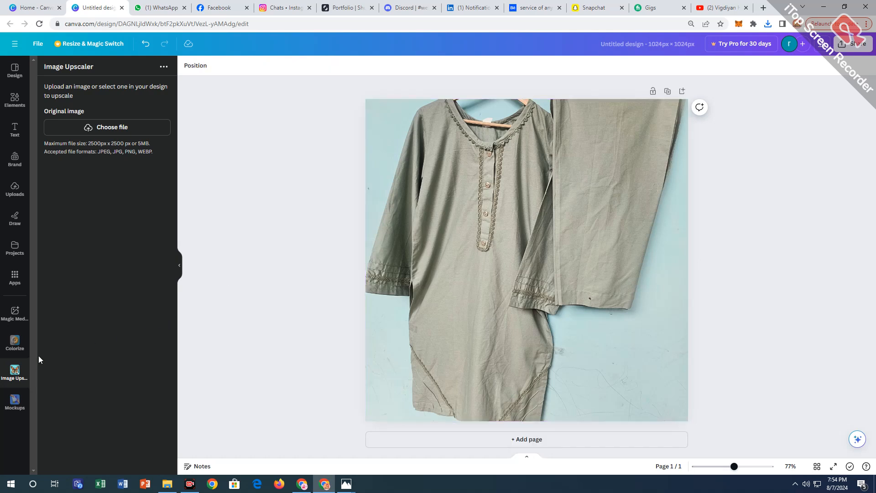
click(15, 341)
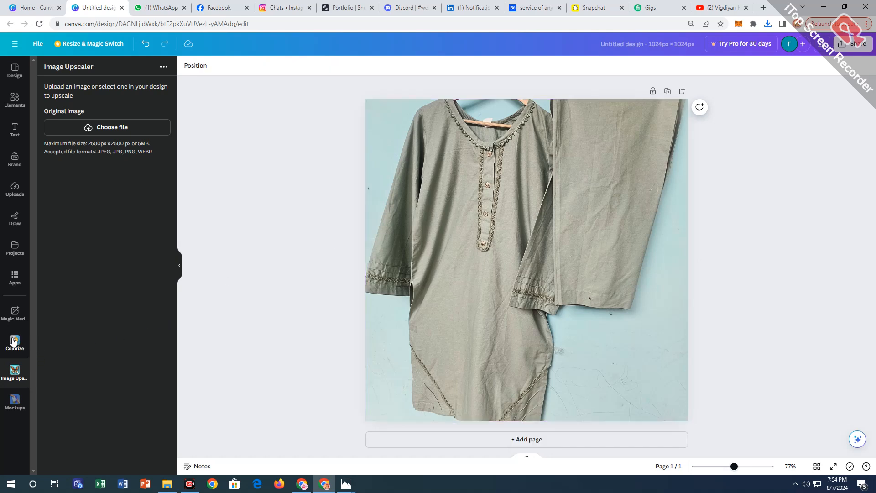
Upscale the kurti and trousers photo by 2x with Image Upscaler and replace the design's image with the result.
click(12, 377)
click(494, 295)
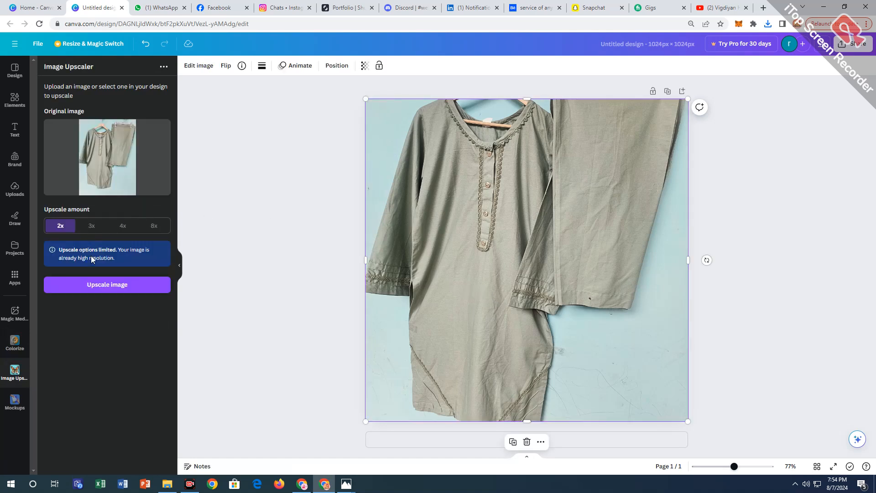
click(107, 286)
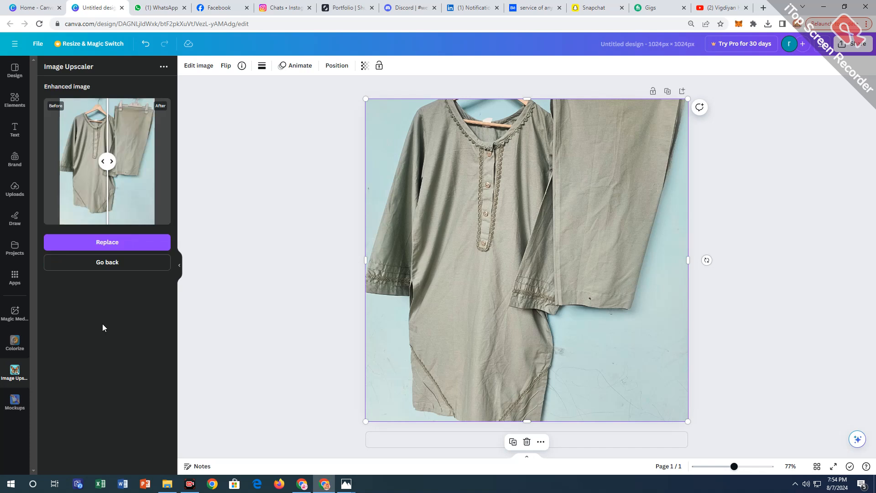
click(108, 244)
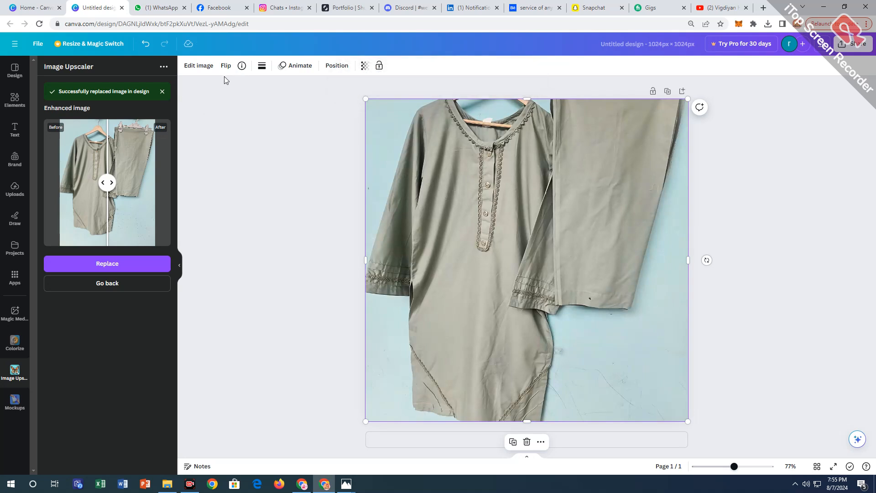
Apply Auto Focus to the kurti and trousers image with blur intensity 2 and focus position 44.5.
click(198, 67)
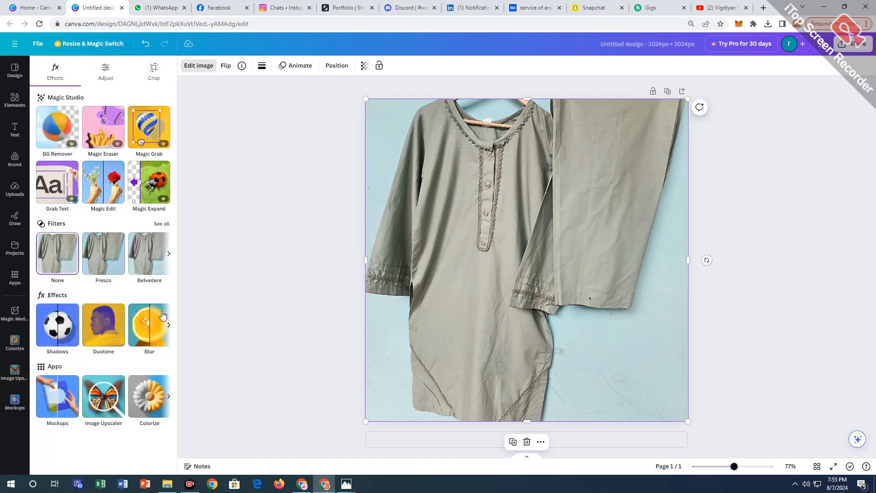
click(171, 326)
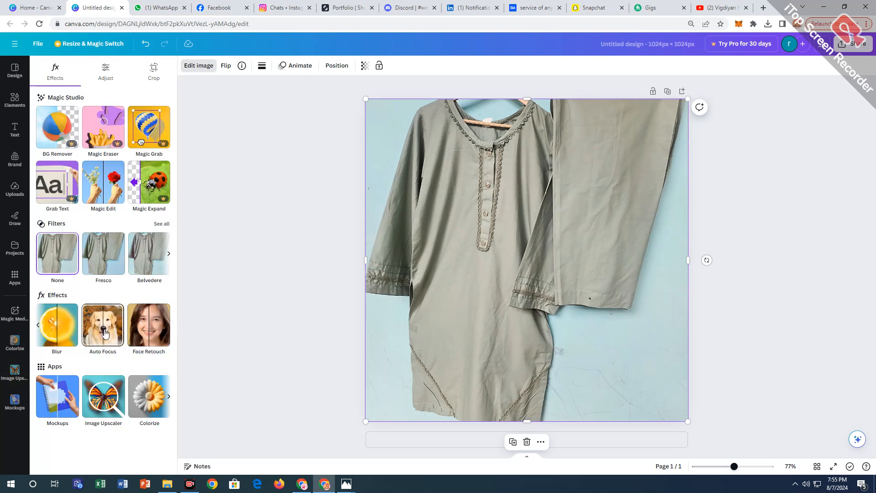
click(106, 335)
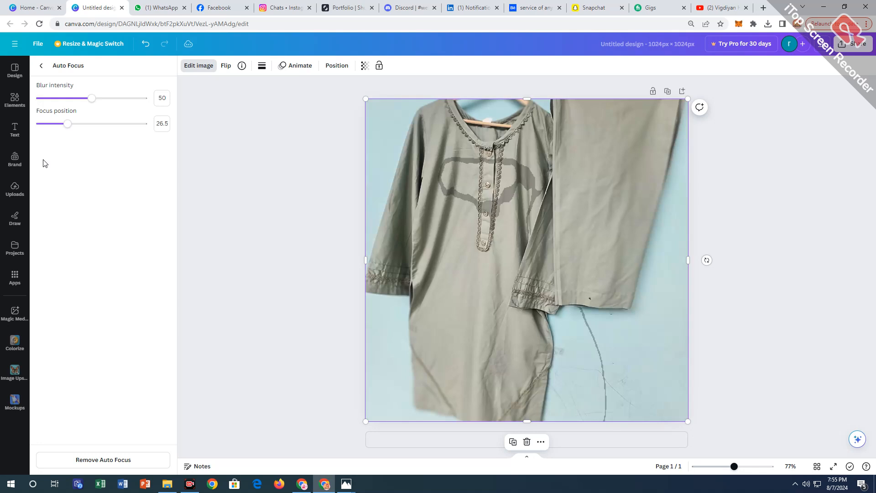
click(86, 123)
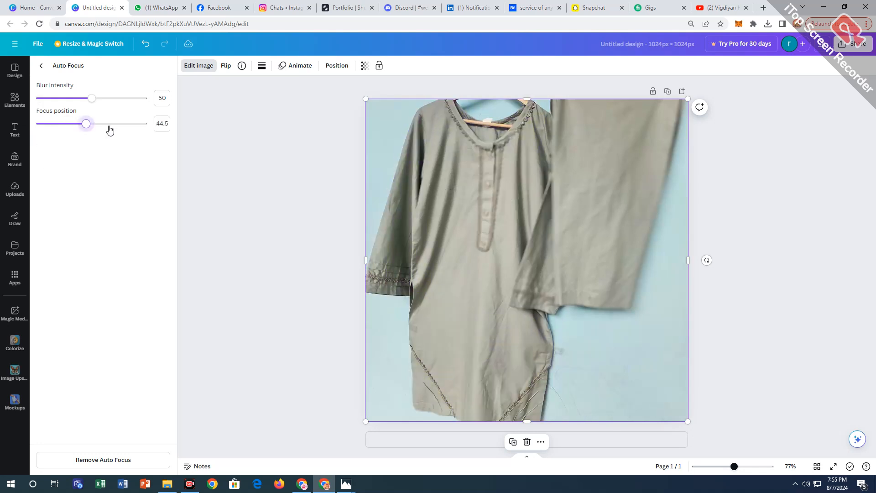
drag(63, 99, 42, 99)
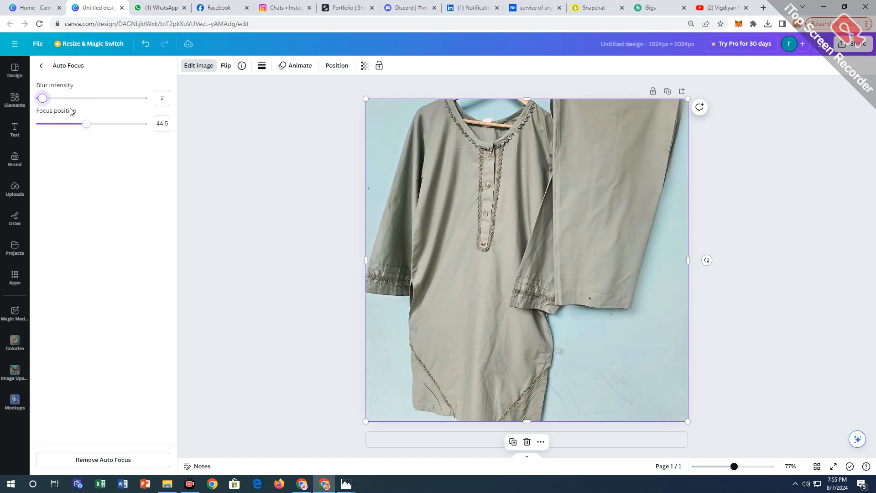
click(41, 65)
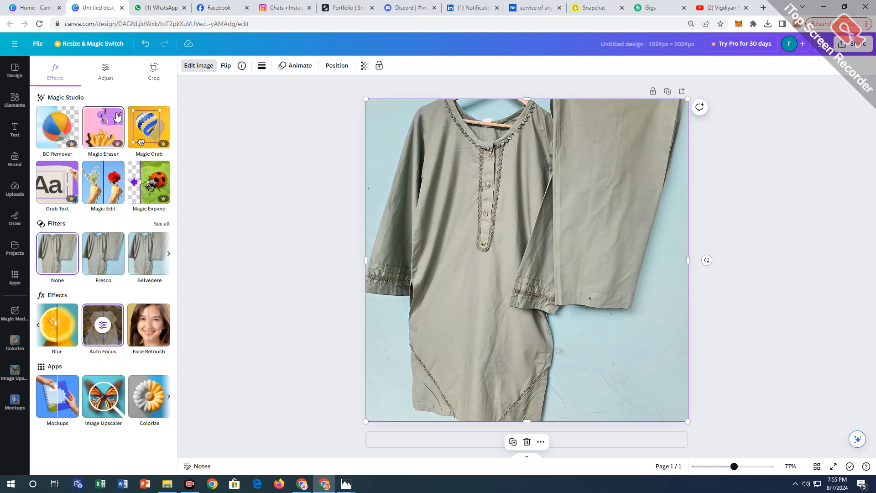
Set the kurti and trousers image's temperature to 11, tint to -1, brightness to 9 and contrast to 9.
click(95, 87)
drag(88, 191, 89, 225)
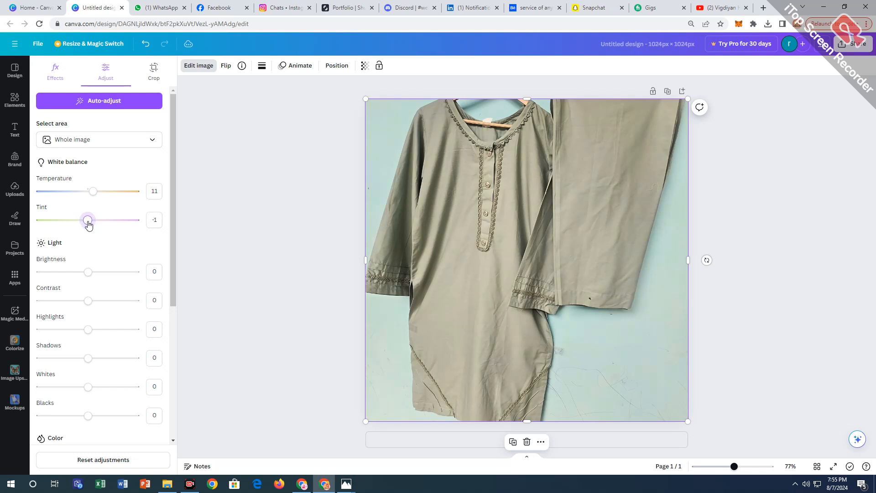
scroll(84, 204, down, 3)
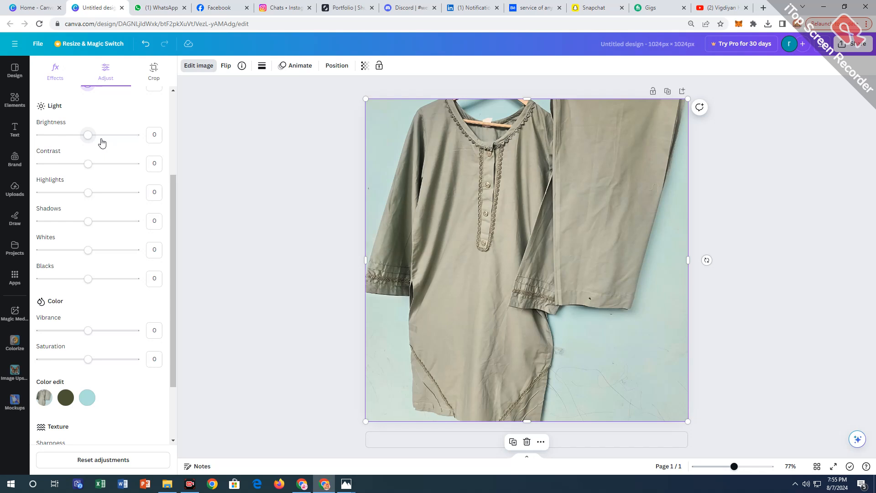
scroll(91, 169, up, 2)
drag(94, 224, 93, 259)
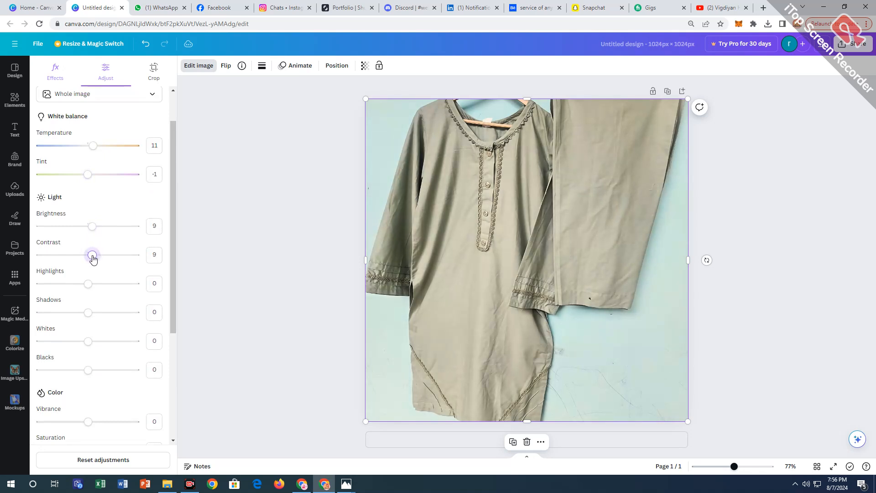
Set the kurti and trousers image's highlights to 7, shadows to 16 and whites to 0.
scroll(93, 180, down, 1)
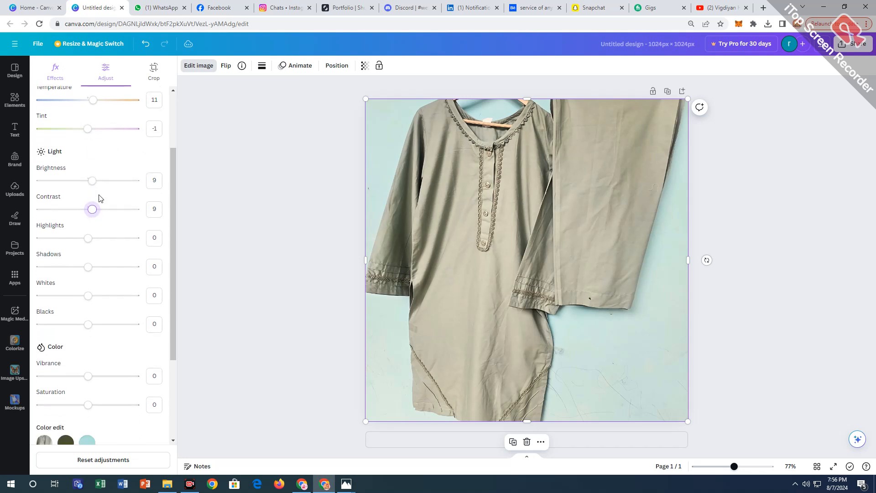
click(91, 237)
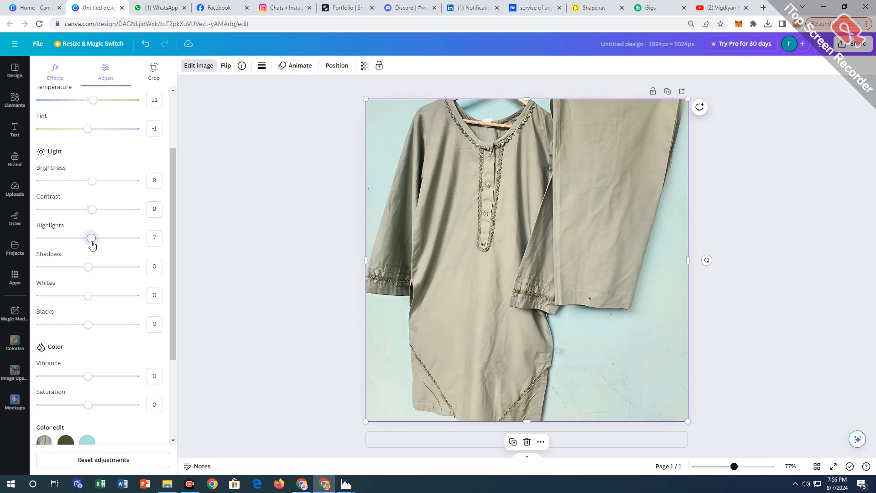
click(96, 268)
scroll(96, 268, down, 2)
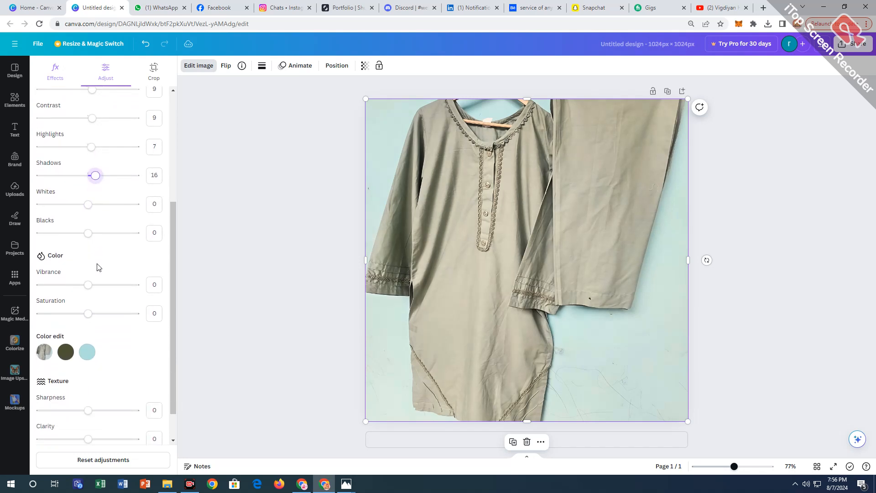
click(92, 204)
drag(92, 205, 89, 210)
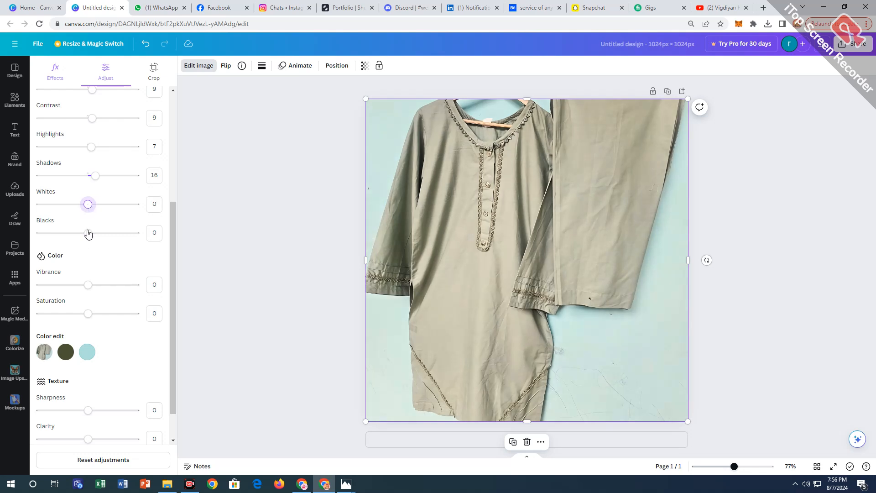
Set the kurti and trousers image's vibrance to -10 and saturation to 7.
click(92, 284)
drag(94, 285, 84, 286)
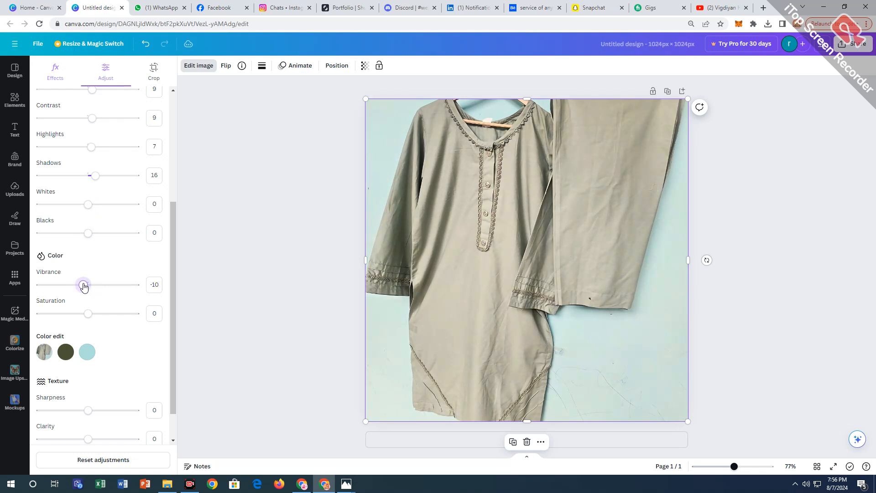
drag(88, 313, 91, 314)
Set the kurti and trousers image's sharpness to 9, clarity to 6 and vignette to -40, then deselect it.
scroll(91, 314, down, 1)
drag(88, 373, 92, 375)
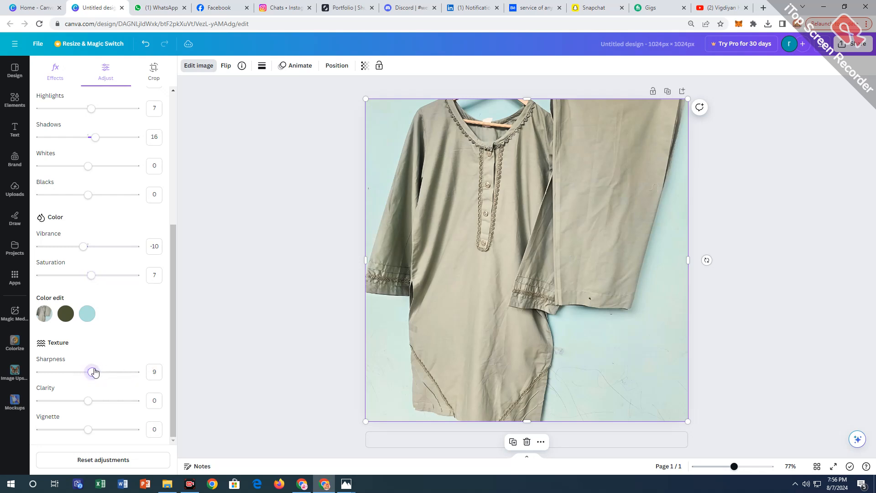
drag(94, 399, 74, 430)
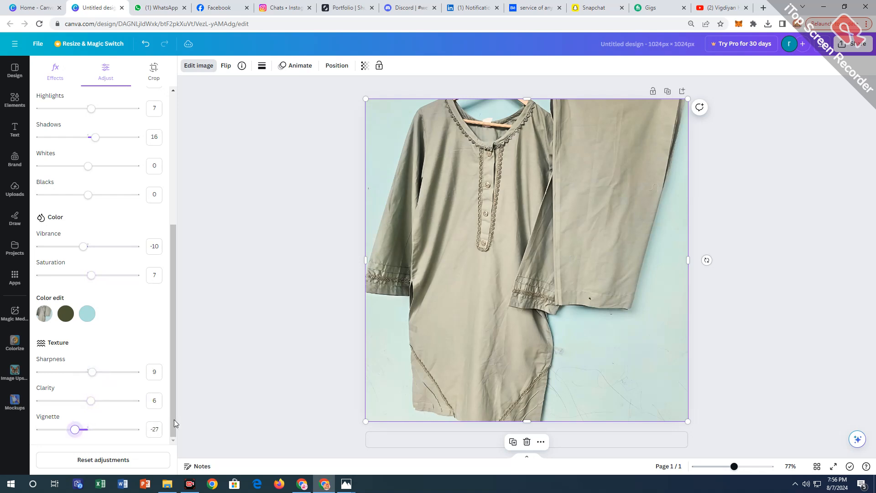
click(216, 298)
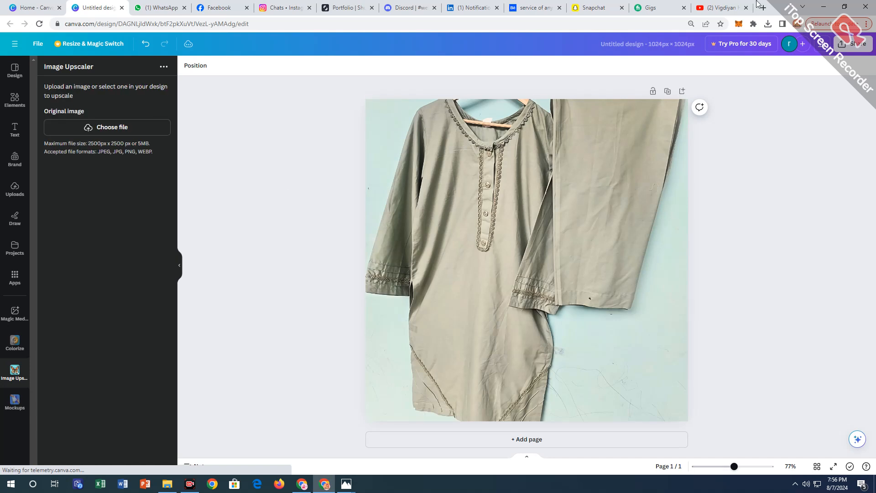
Download the adjusted kurti and trousers design as a JPG and open the downloaded image.
click(854, 43)
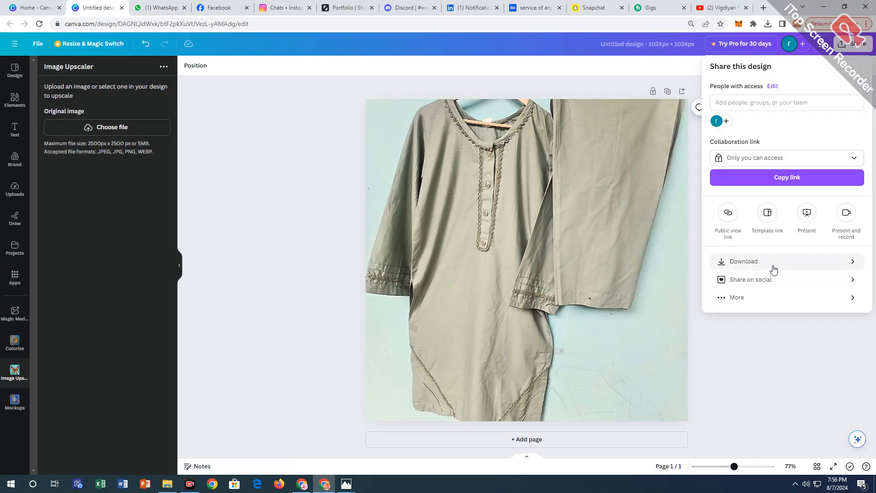
click(774, 268)
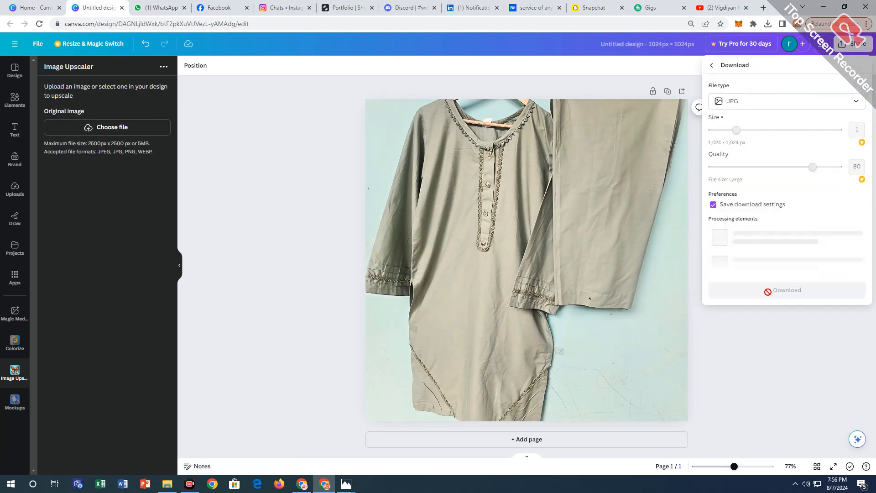
click(739, 224)
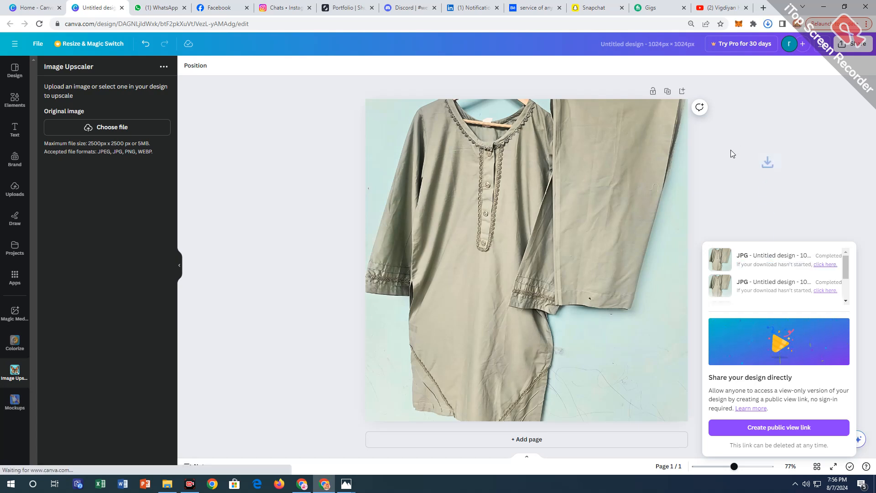
click(695, 49)
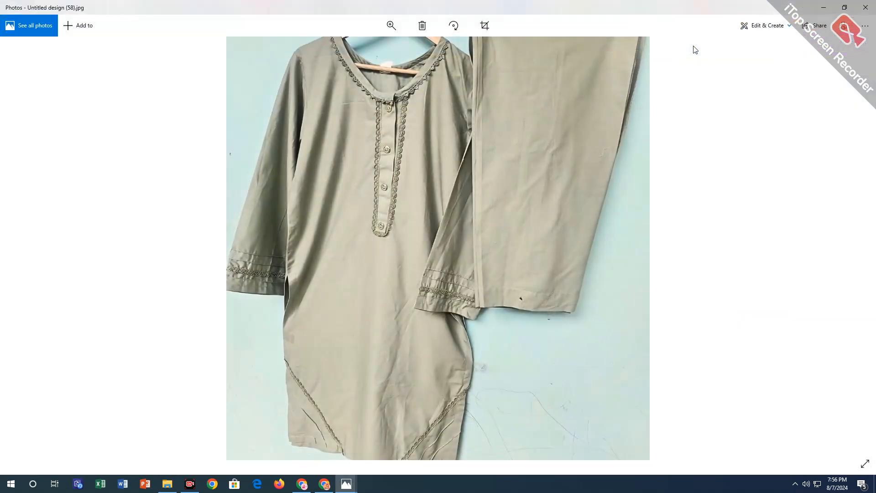
Copy the downloaded kurti and trousers image and paste it into the GRAY KURTI folder.
right_click(421, 243)
click(436, 153)
click(819, 8)
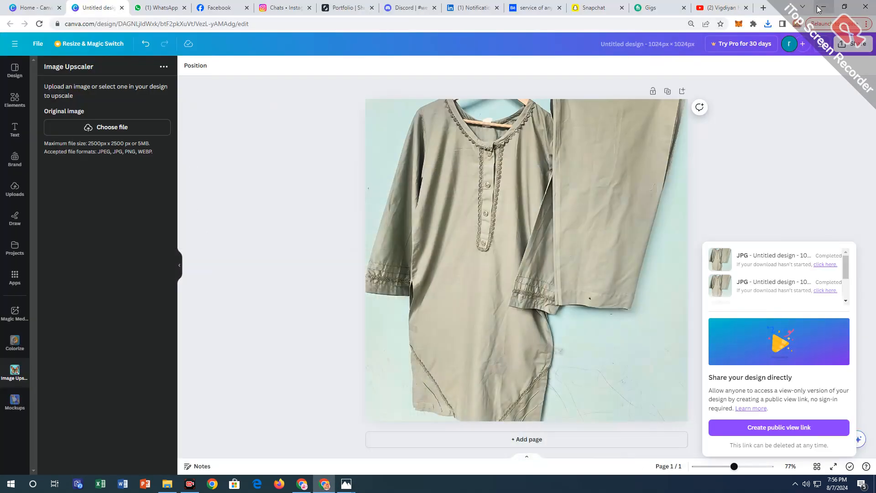
click(817, 10)
right_click(501, 155)
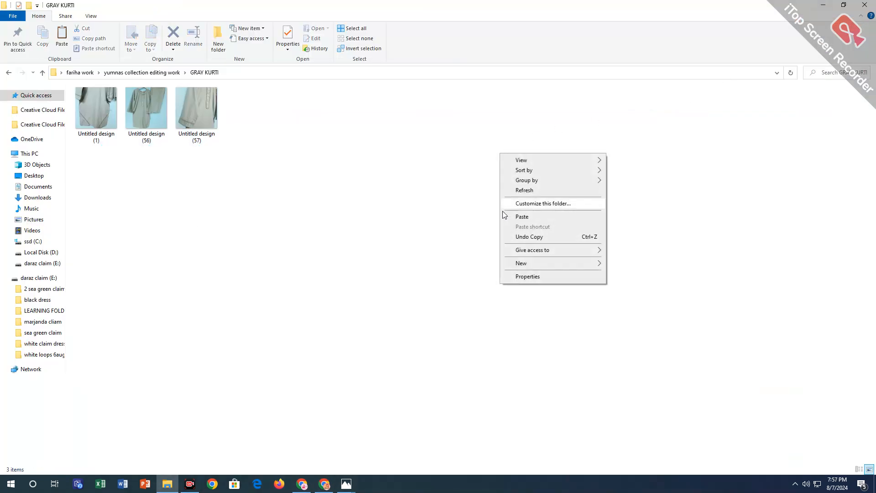
click(530, 216)
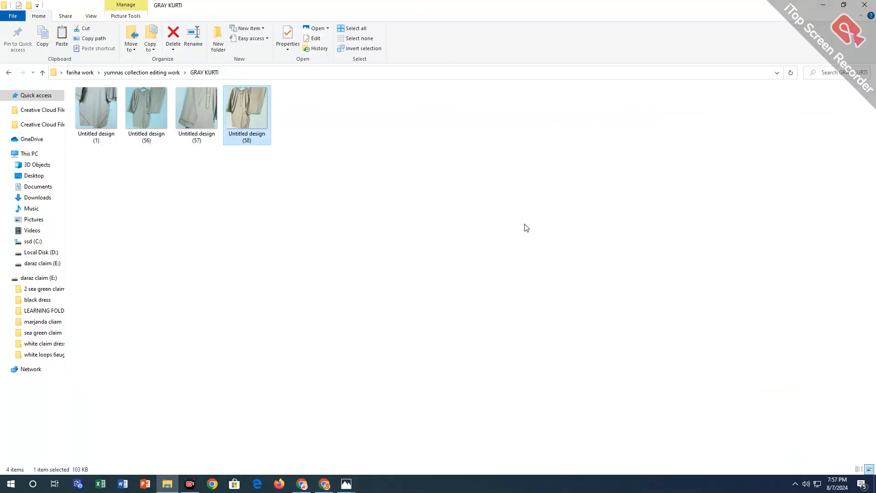
Return to the Canva design and browse the uploaded images for the next gray kurti photo.
click(323, 483)
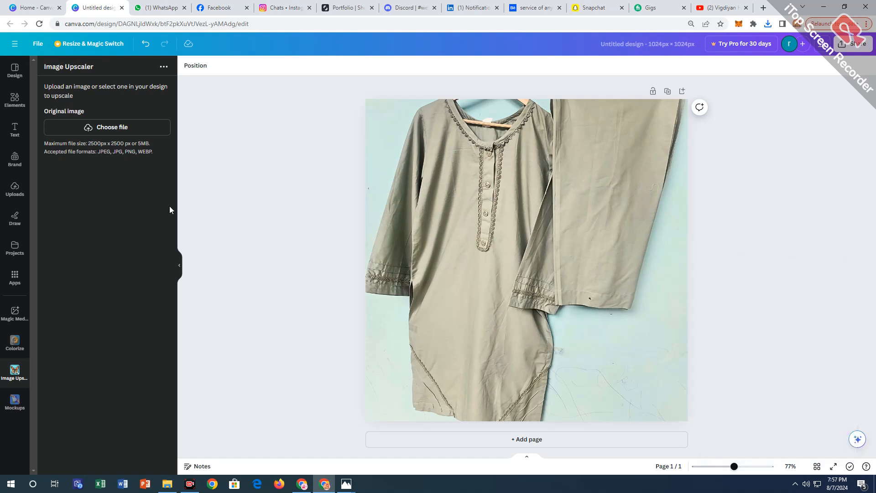
click(15, 188)
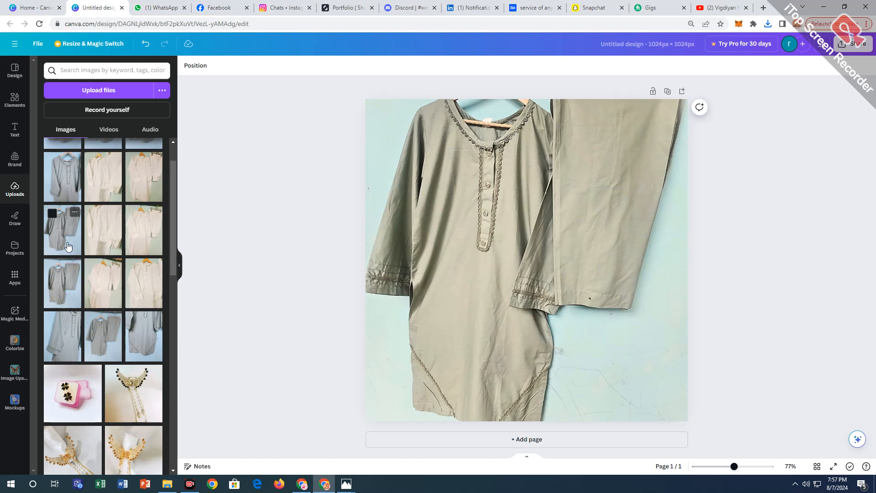
scroll(68, 233, up, 1)
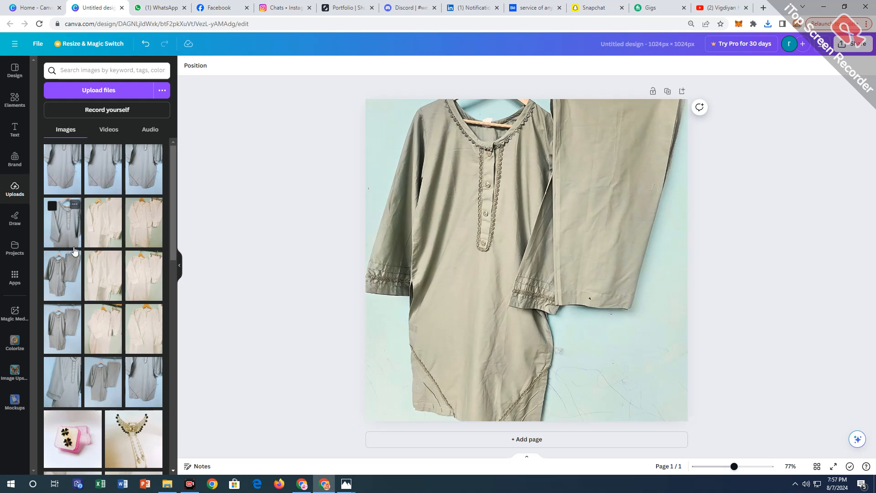
scroll(136, 248, down, 3)
scroll(136, 247, up, 3)
Try replacing the page's adjusted image directly with the uploaded front close-up photo of the gray kurti.
drag(69, 226, 374, 191)
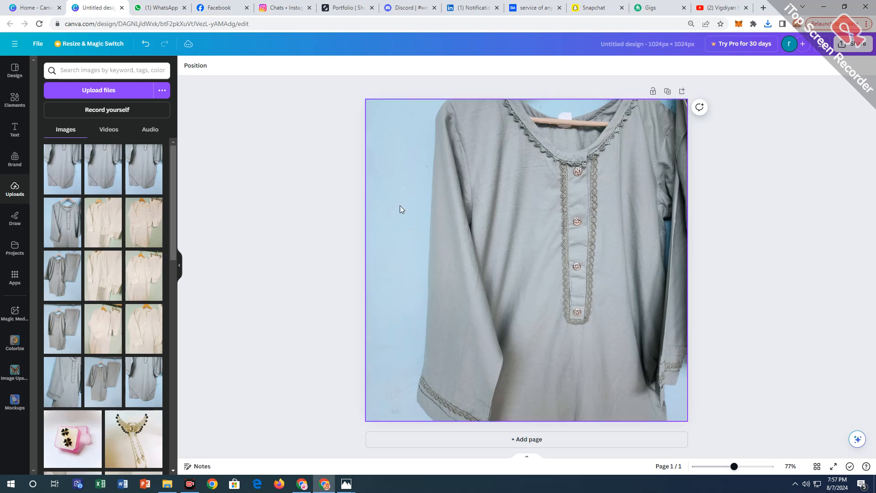
click(429, 254)
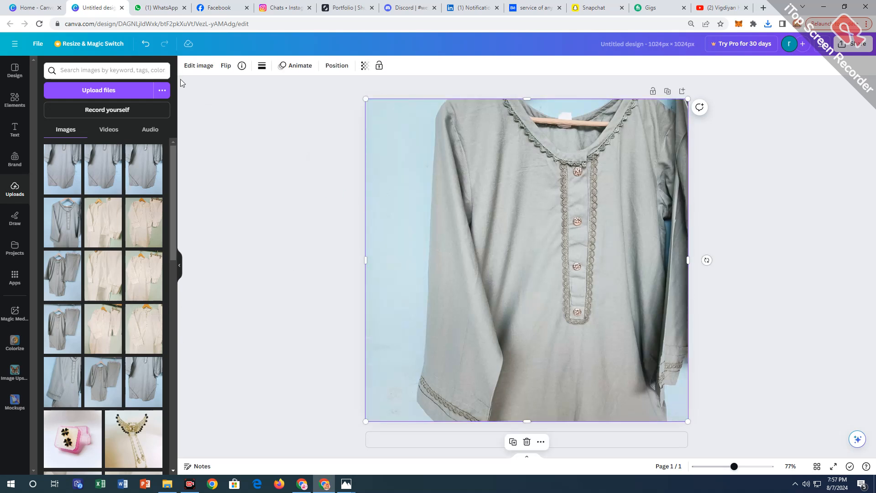
click(146, 43)
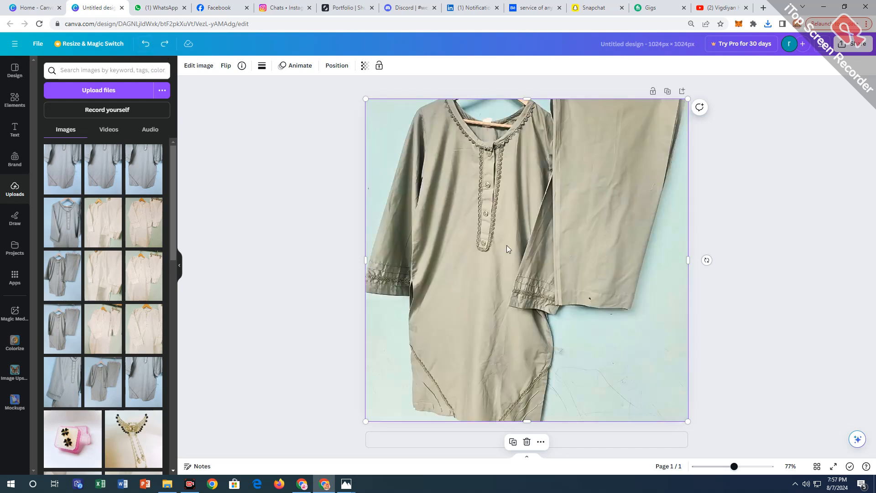
Delete the kurti and trousers image and fill the page with the uploaded front close-up photo of the gray kurti.
click(527, 441)
drag(51, 204, 387, 196)
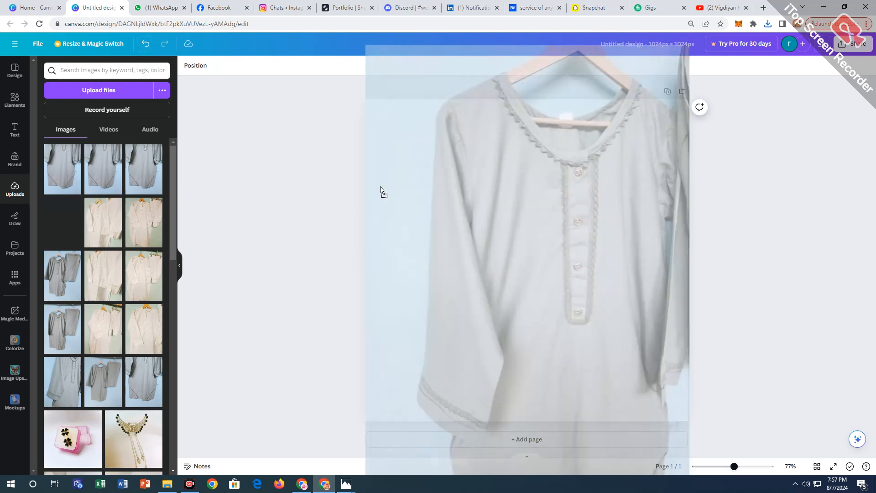
Upscale the kurti close-up with Image Upscaler and replace the design's image with the result.
click(15, 377)
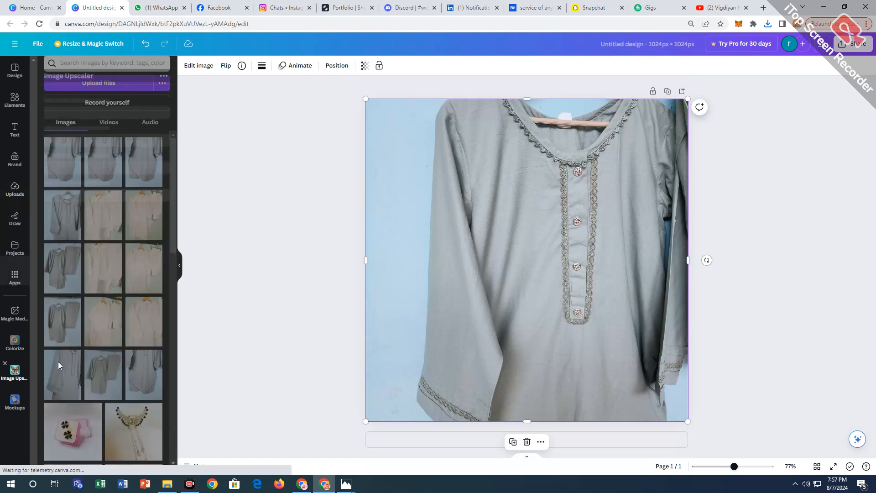
click(89, 285)
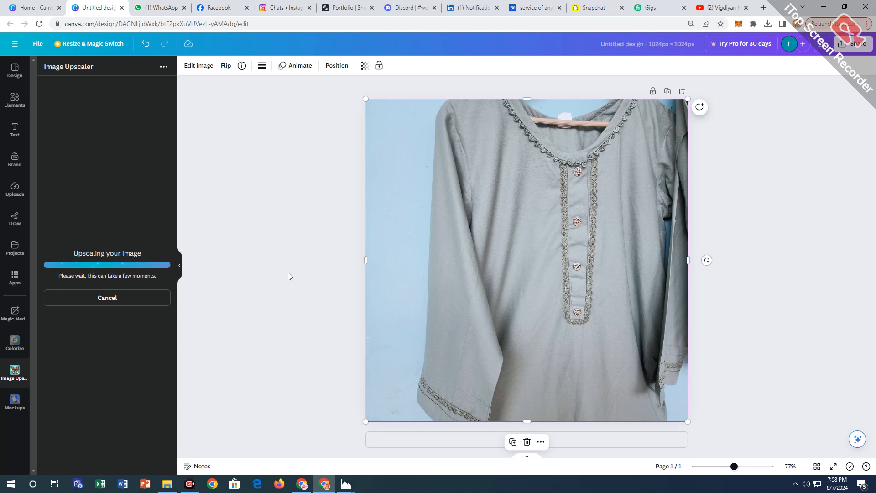
click(146, 237)
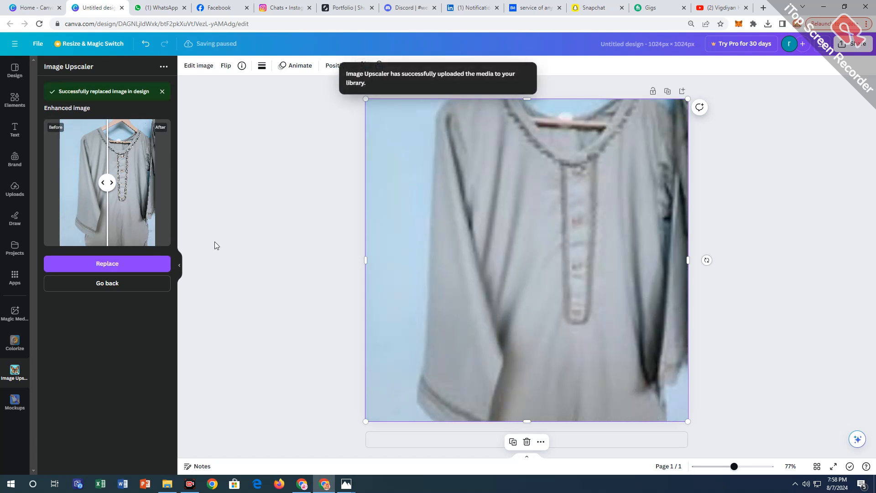
Set the kurti close-up's temperature to 18, tint to -6 and brightness to 2.
click(197, 68)
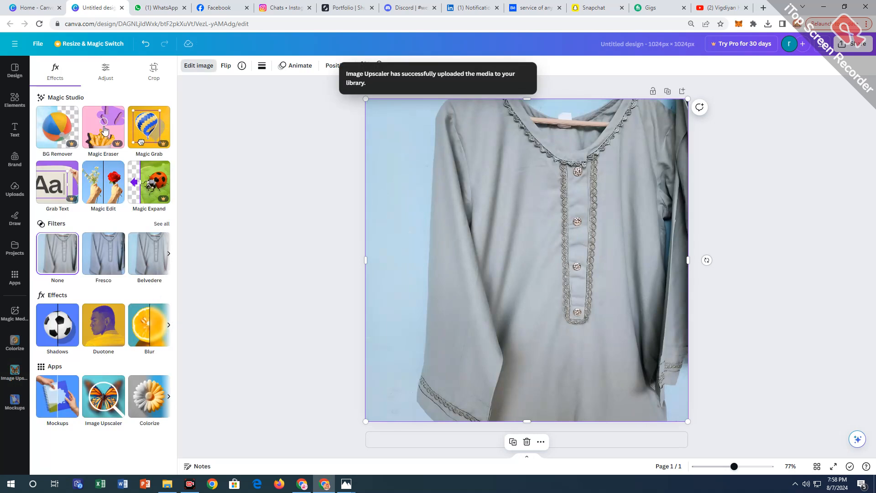
click(98, 77)
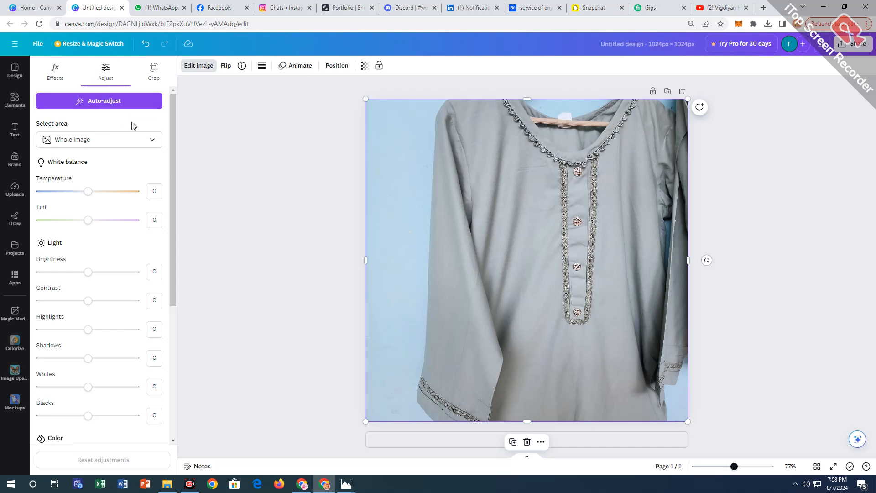
drag(91, 192, 96, 196)
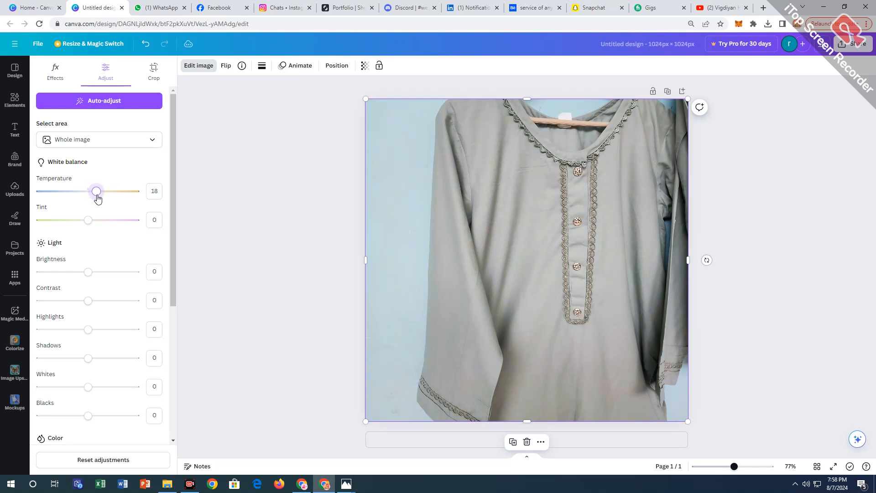
drag(92, 226, 86, 227)
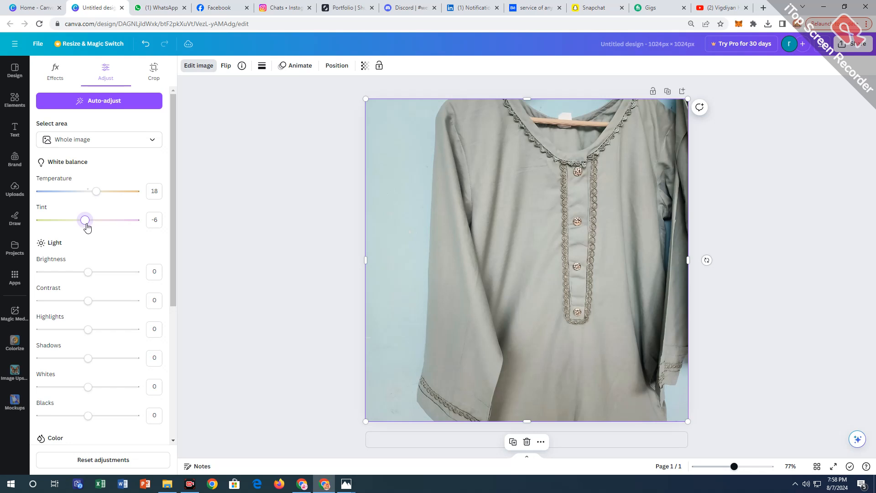
drag(94, 270, 90, 270)
Set the kurti close-up's contrast to 7, highlights to 3 and shadows to 13.
scroll(110, 249, down, 2)
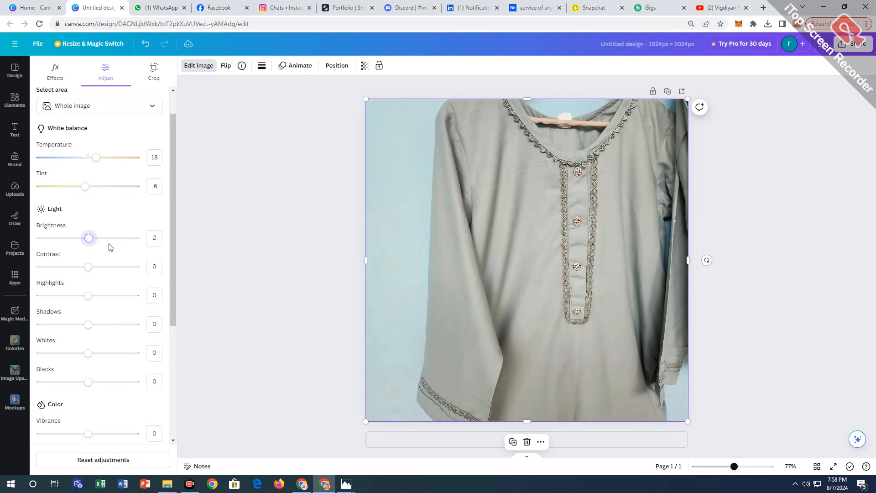
drag(89, 214, 92, 215)
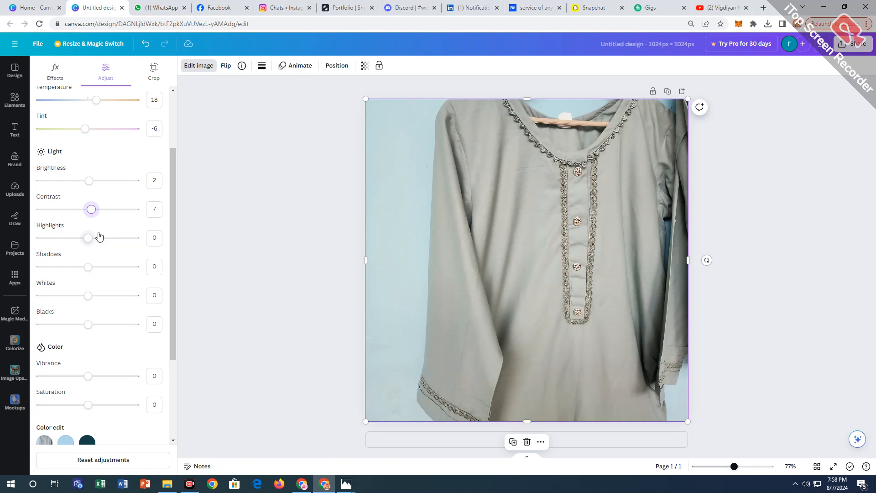
click(90, 239)
drag(90, 238, 89, 238)
drag(89, 267, 95, 270)
Set the kurti close-up's blacks to -1, vibrance to 21 and saturation to 14.
scroll(95, 270, down, 2)
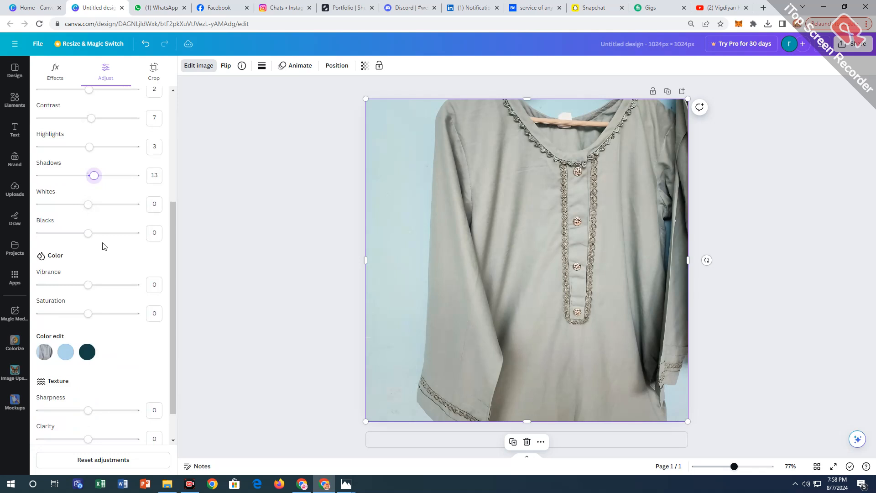
drag(86, 234, 86, 234)
drag(90, 284, 94, 314)
drag(92, 285, 98, 286)
scroll(112, 278, down, 1)
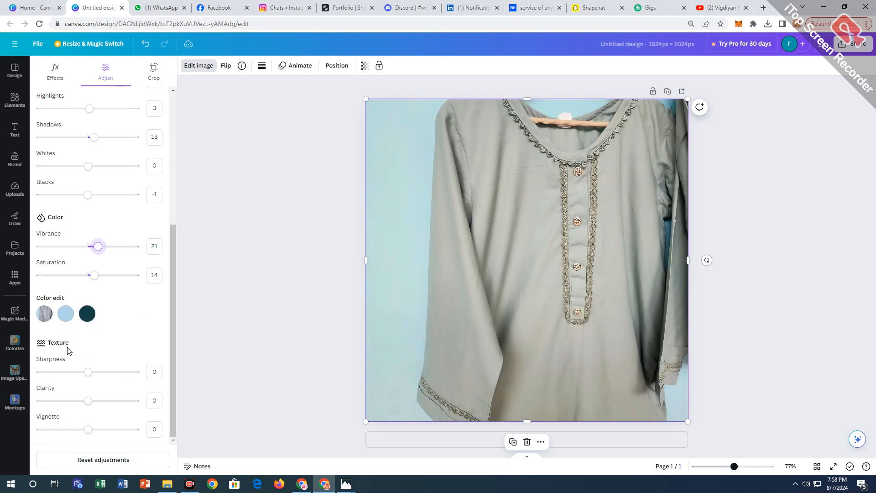
Set the kurti close-up's sharpness to 6, clarity to 4 and vignette to -44.
click(89, 372)
drag(88, 373, 90, 401)
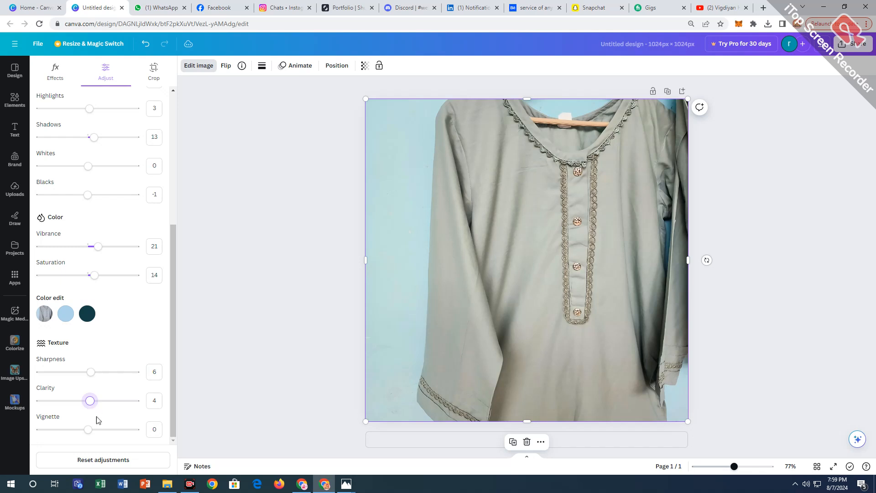
drag(88, 434, 67, 434)
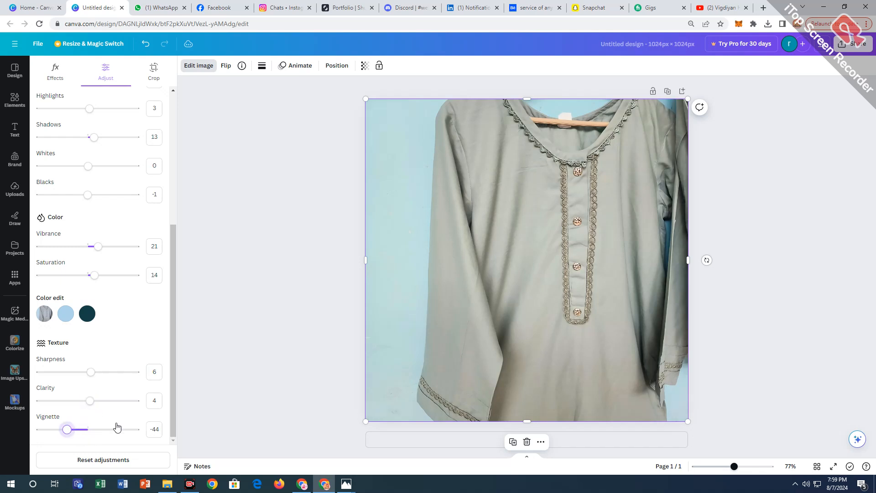
click(254, 335)
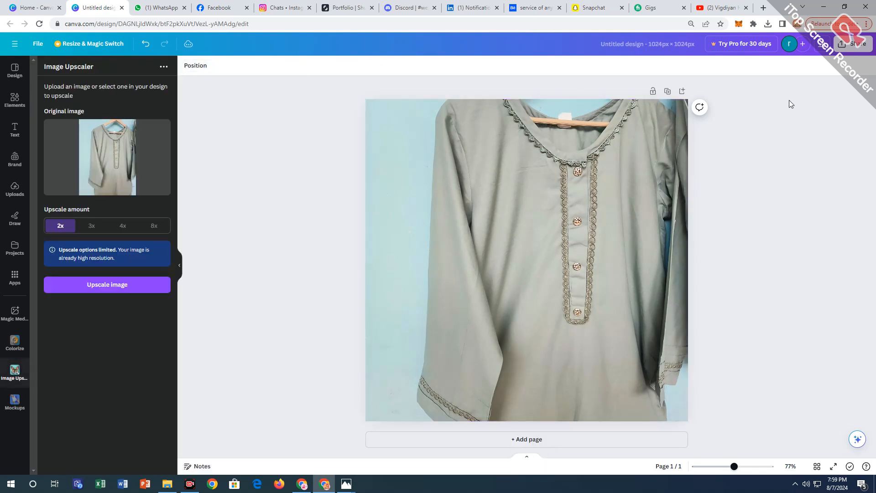
Download the adjusted kurti close-up as a JPG at size 1 and quality 80.
click(852, 43)
click(807, 258)
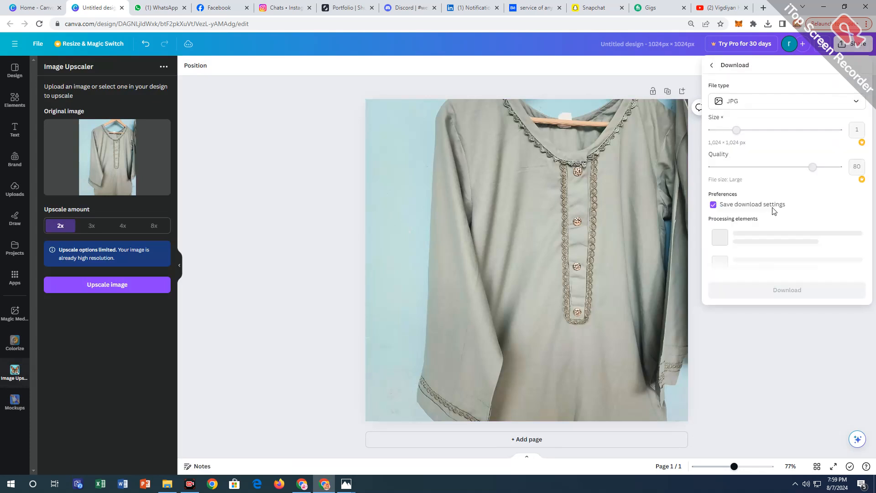
click(769, 229)
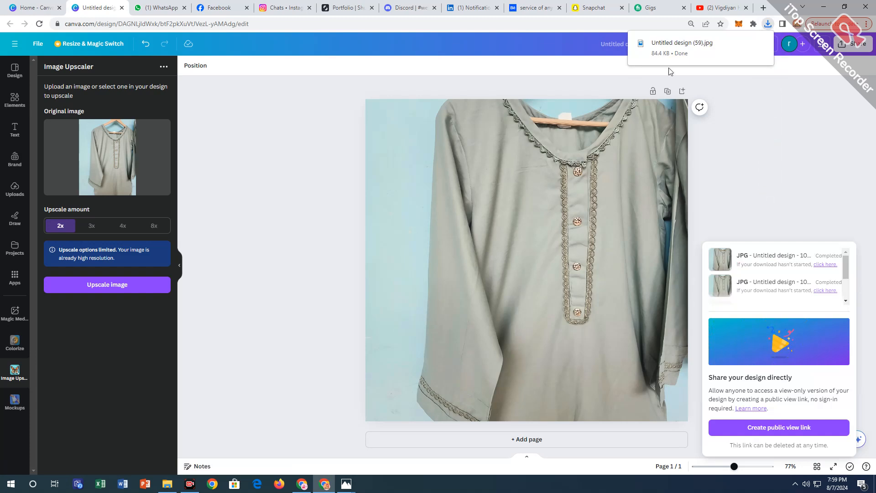
Open the downloaded Untitled design (59).jpg, copy it, and paste it into the GRAY KURTI folder.
click(675, 39)
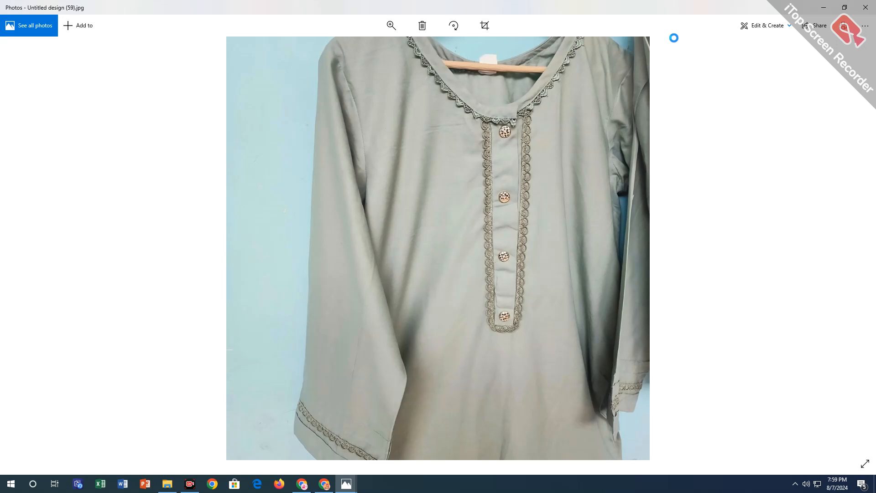
right_click(494, 216)
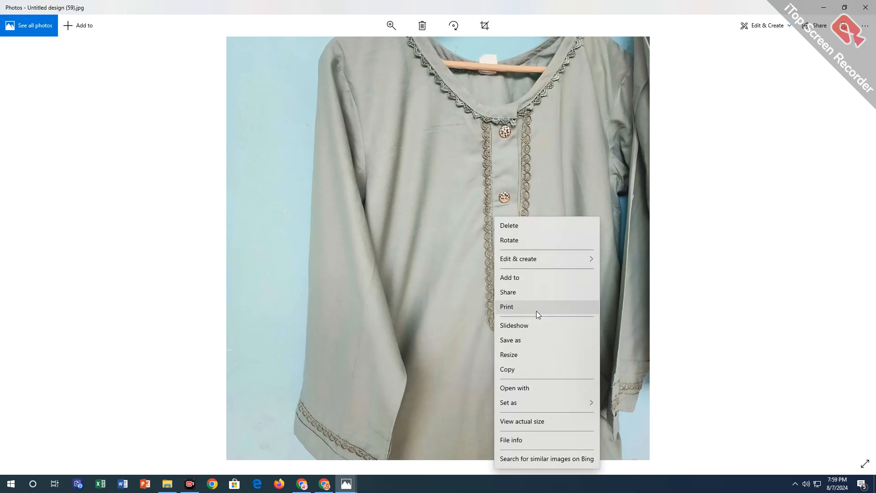
click(535, 368)
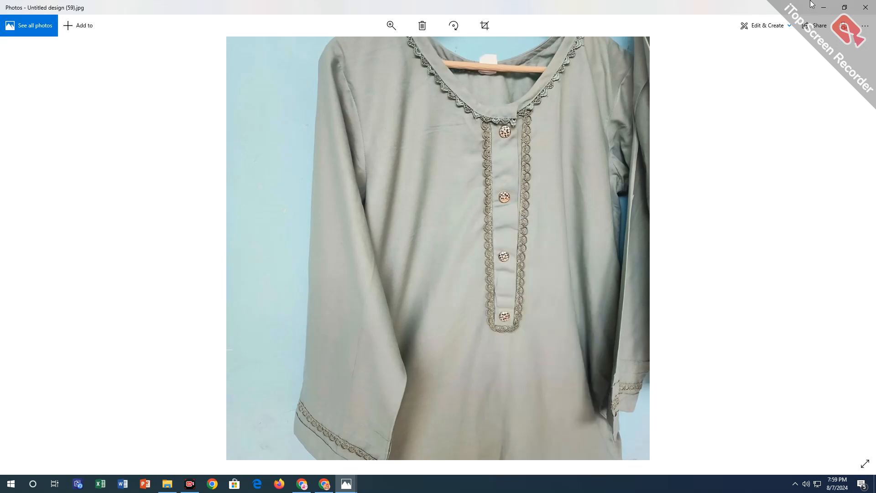
click(823, 8)
click(825, 8)
right_click(512, 215)
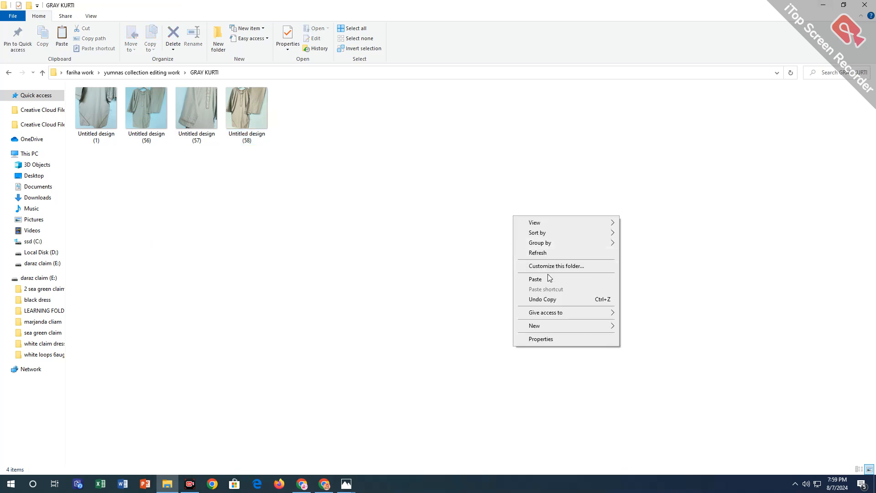
click(549, 278)
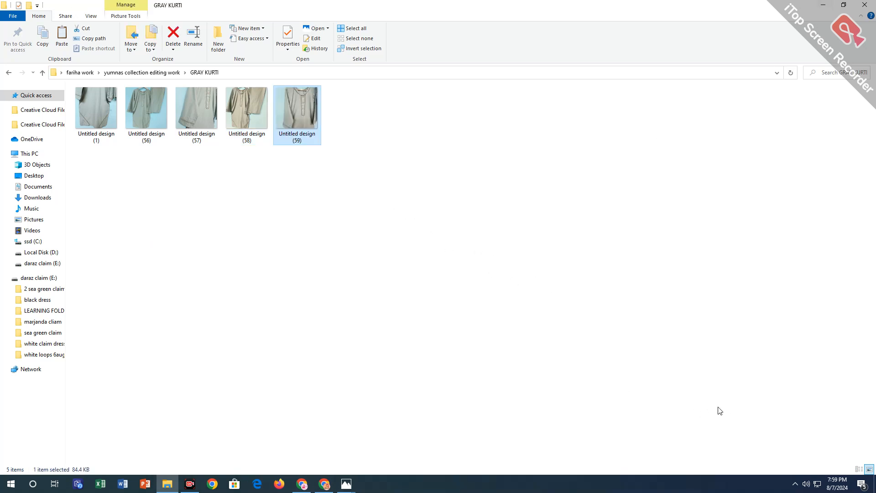
Review the edited kurti photos in the GRAY KURTI folder, starting from Untitled design (1).
key(Home)
key(Return)
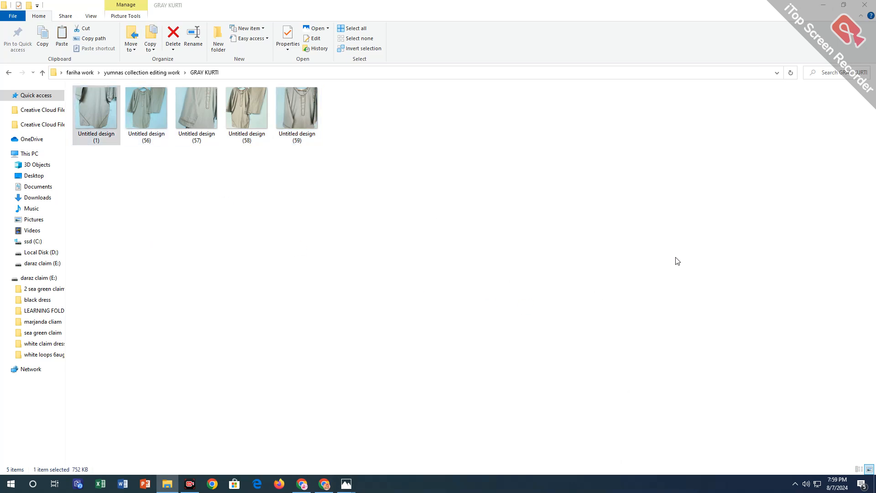
click(862, 267)
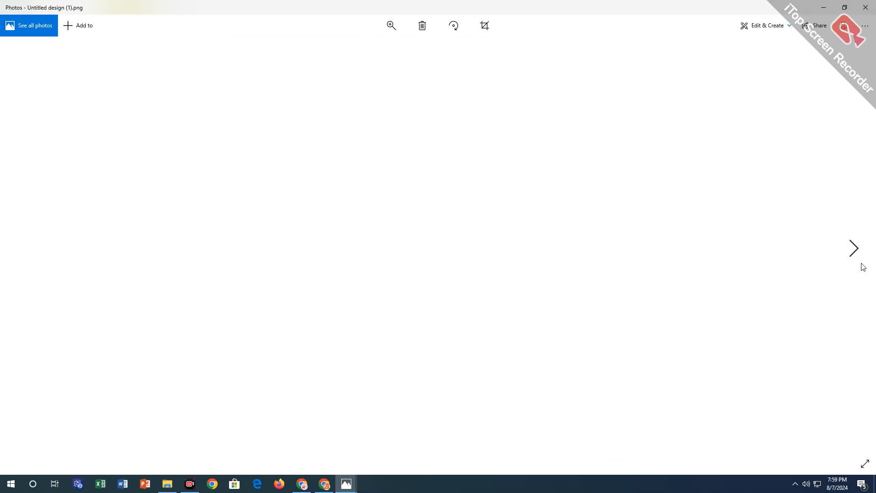
click(856, 254)
click(857, 255)
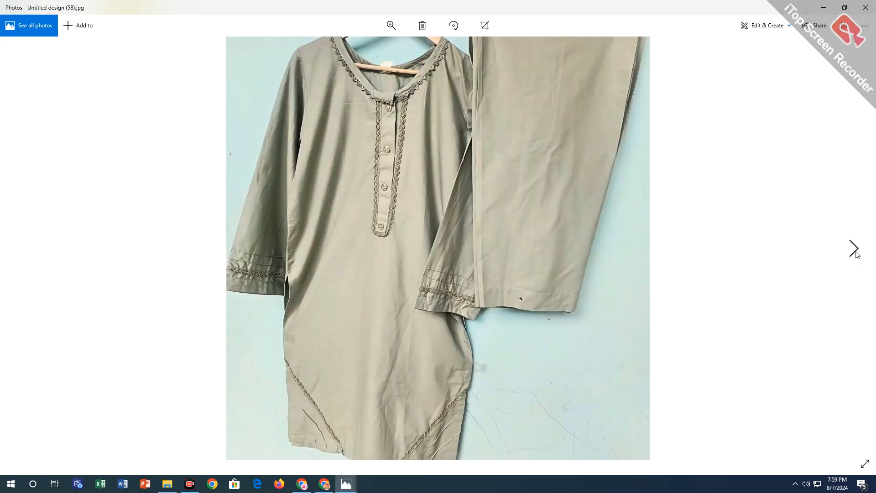